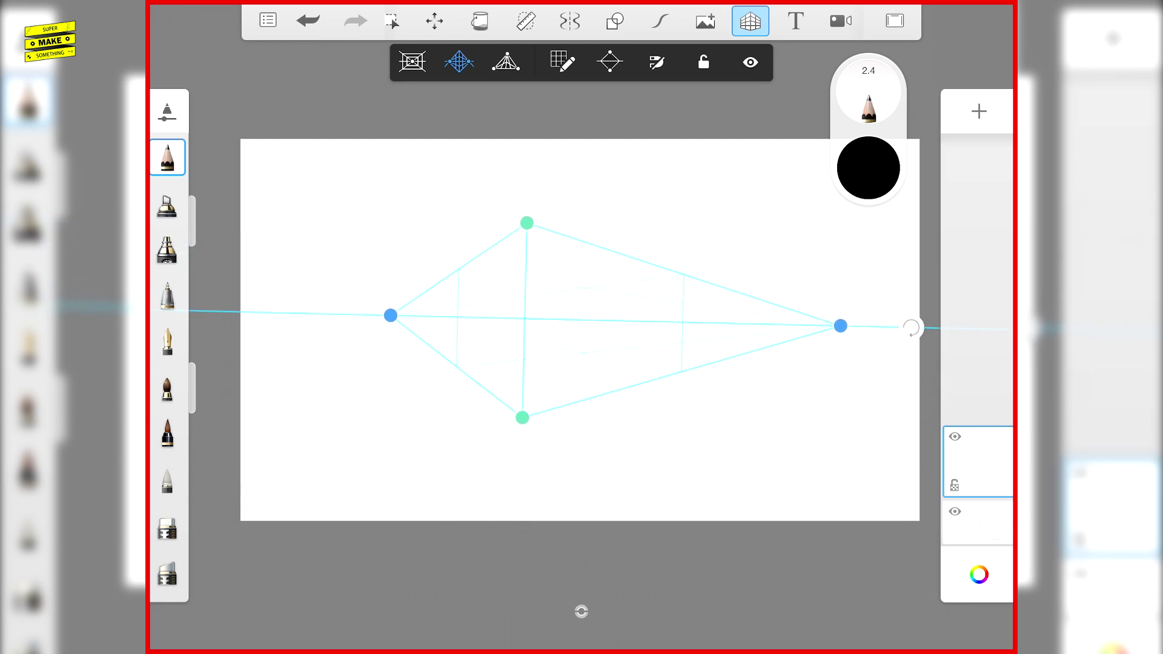
# - Pencil the box's four edges along the perspective guides and sketch its side handle
pyautogui.moveTo(458, 259); pyautogui.dragTo(458, 329)
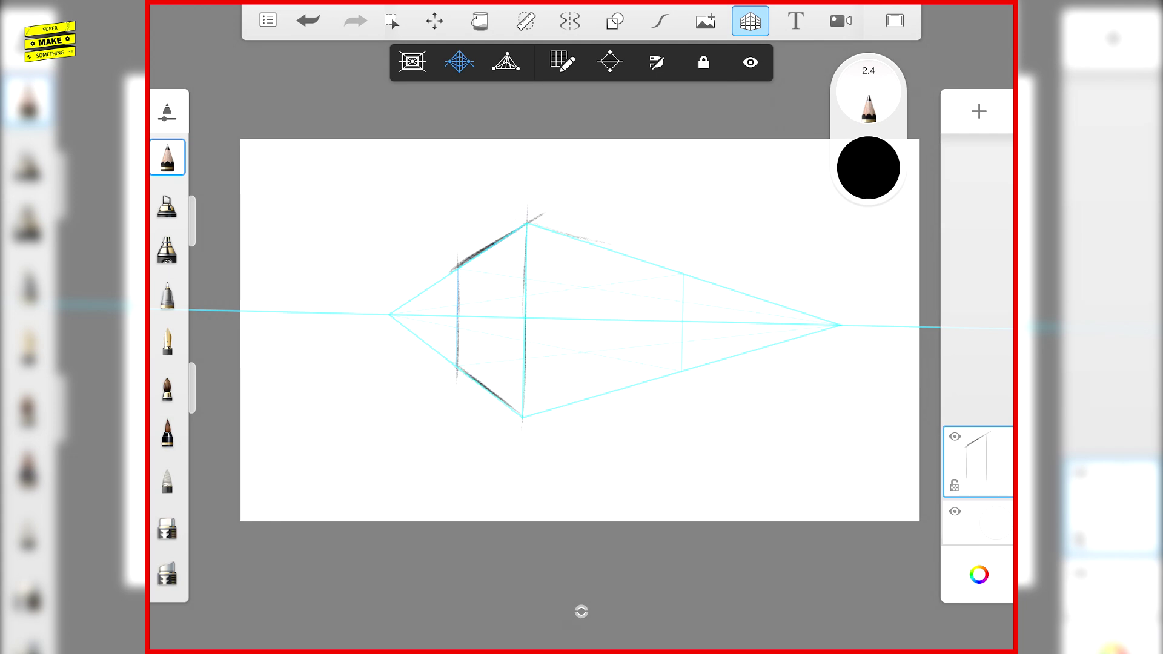
pyautogui.moveTo(528, 224); pyautogui.dragTo(679, 273)
pyautogui.moveTo(525, 418); pyautogui.dragTo(679, 375)
pyautogui.moveTo(683, 269); pyautogui.dragTo(683, 382)
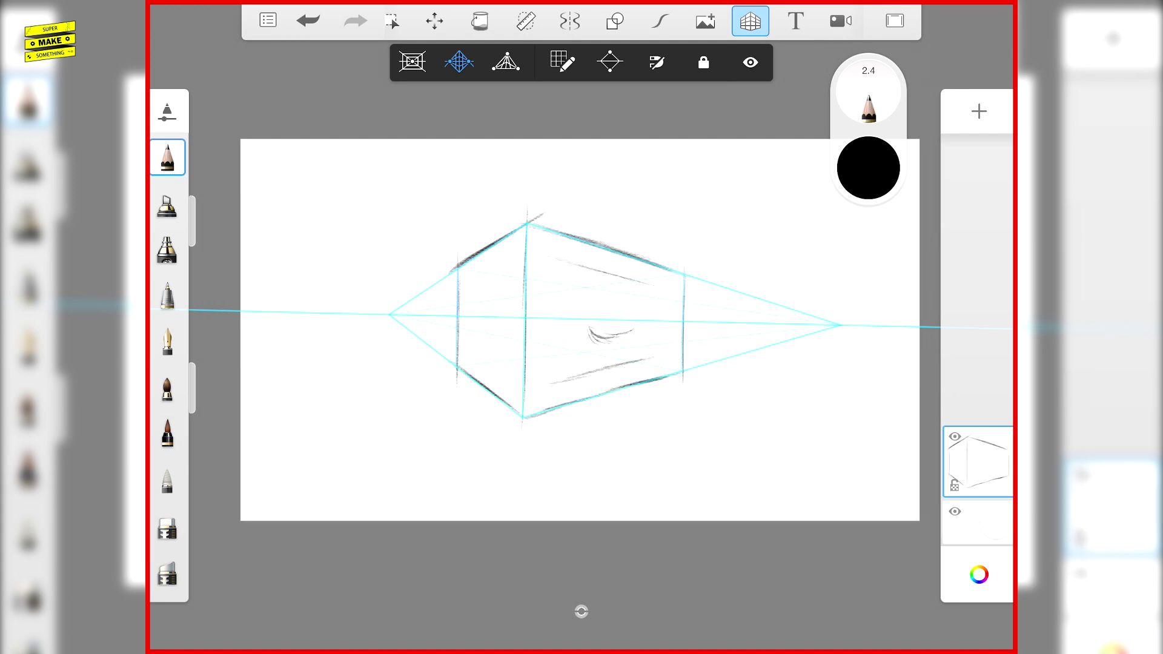
pyautogui.moveTo(474, 299); pyautogui.dragTo(511, 321)
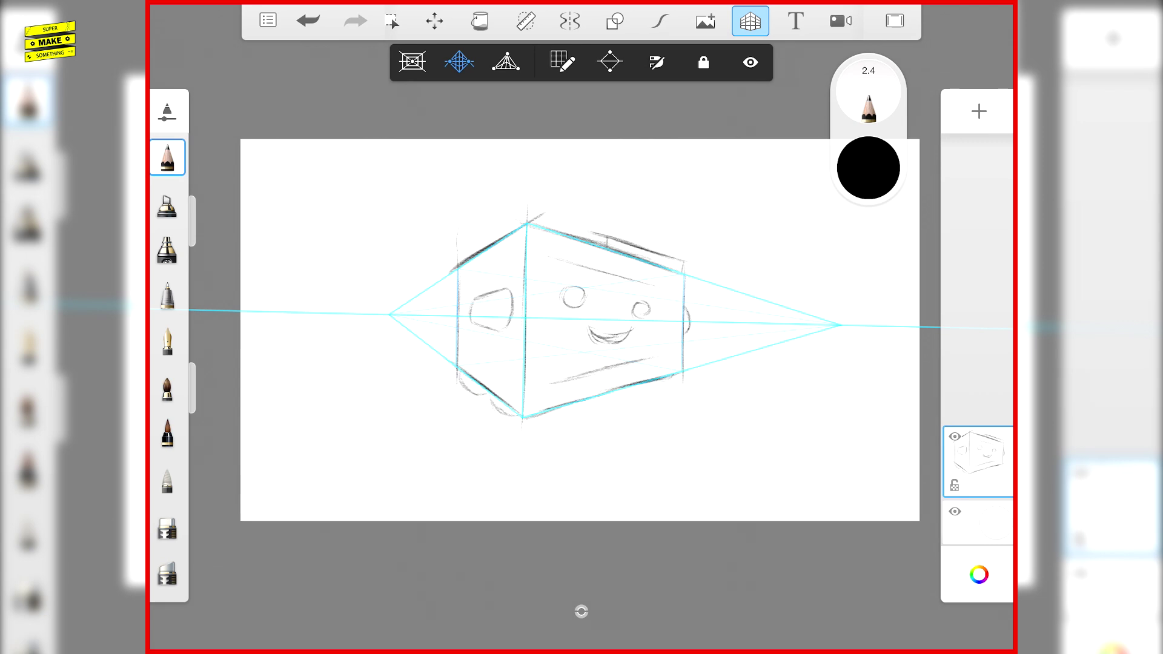
# - Add an ink layer, enable Predictive Stroke at level 5, and set Technical Pen size 5.9
pyautogui.click(978, 111)
pyautogui.click(660, 20)
pyautogui.moveTo(514, 63); pyautogui.dragTo(667, 63)
pyautogui.click(167, 296)
pyautogui.click(168, 295)
pyautogui.moveTo(355, 359); pyautogui.dragTo(379, 359)
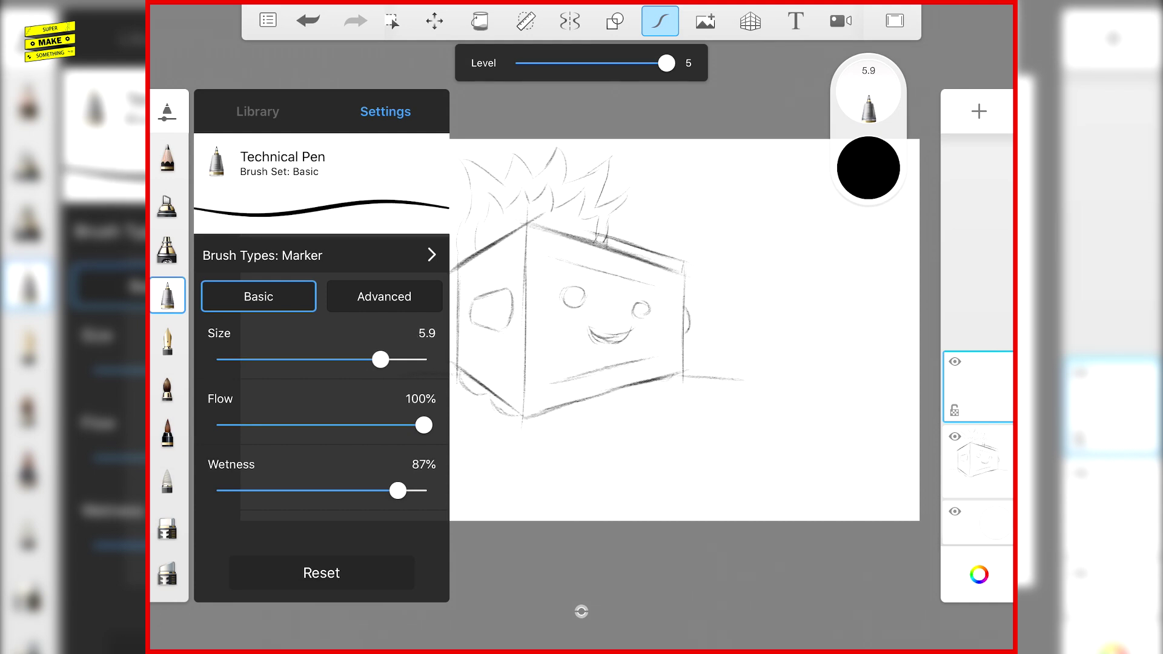
pyautogui.click(462, 259)
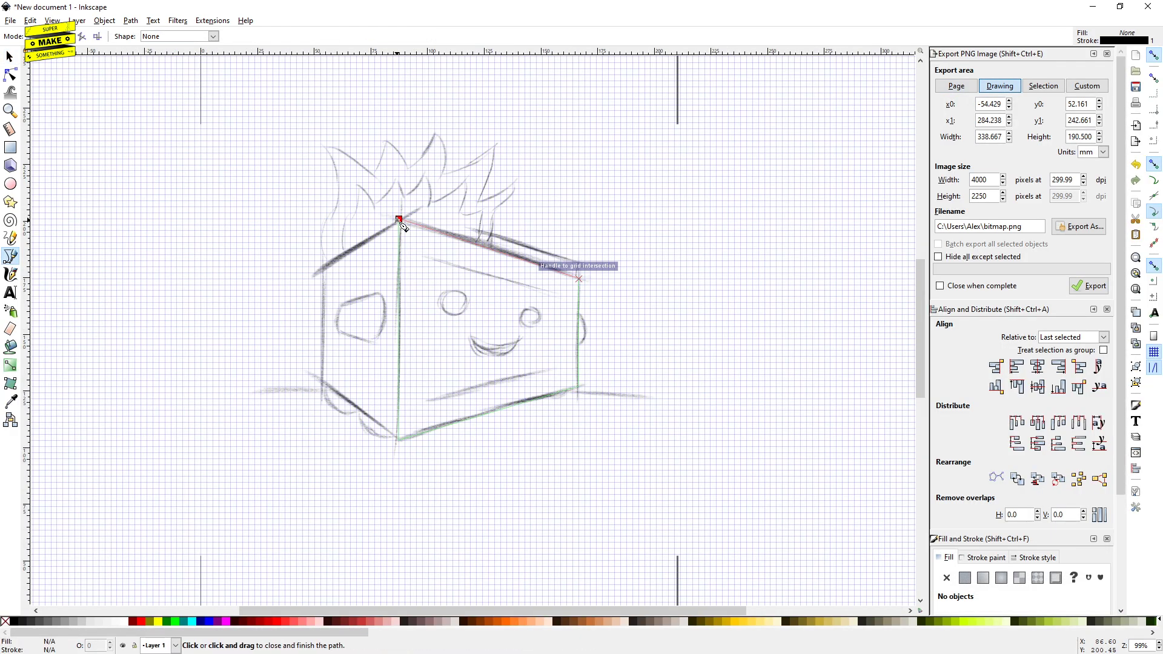
# - Trace the box outline, top edge and left eye as 5 px Bezier lines
pyautogui.doubleClick(542, 375)
pyautogui.click(429, 255)
pyautogui.doubleClick(549, 290)
pyautogui.write('5')
pyautogui.press('Return')
pyautogui.click(477, 231)
pyautogui.doubleClick(578, 267)
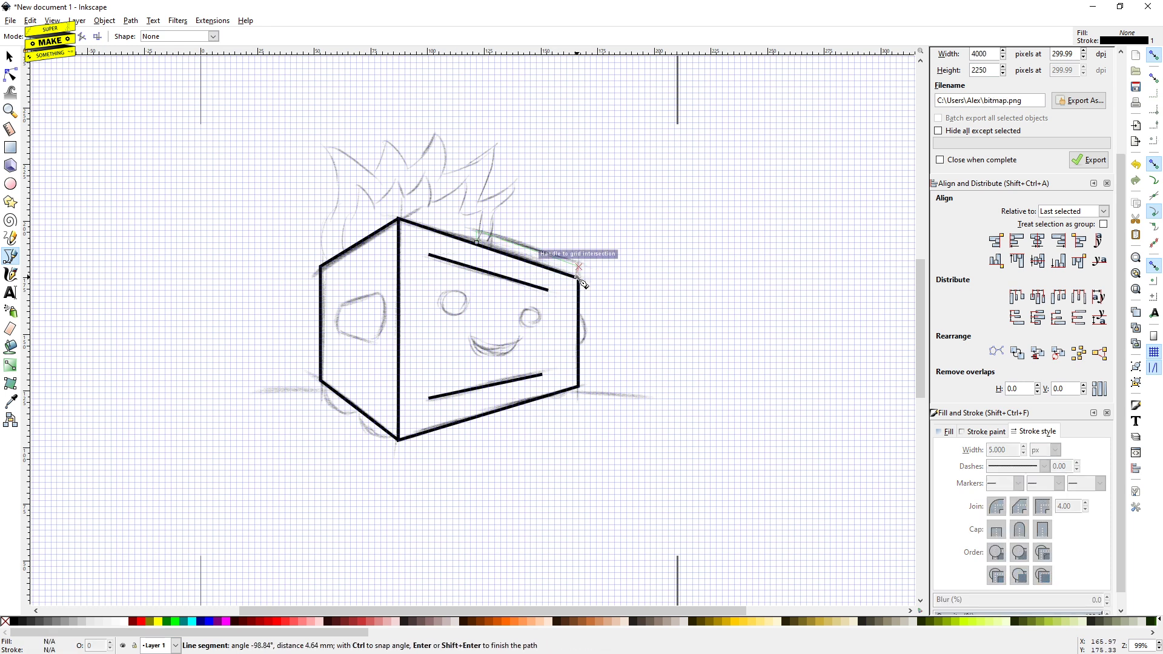
pyautogui.click(347, 301)
pyautogui.click(369, 344)
pyautogui.click(346, 301)
pyautogui.press('n')
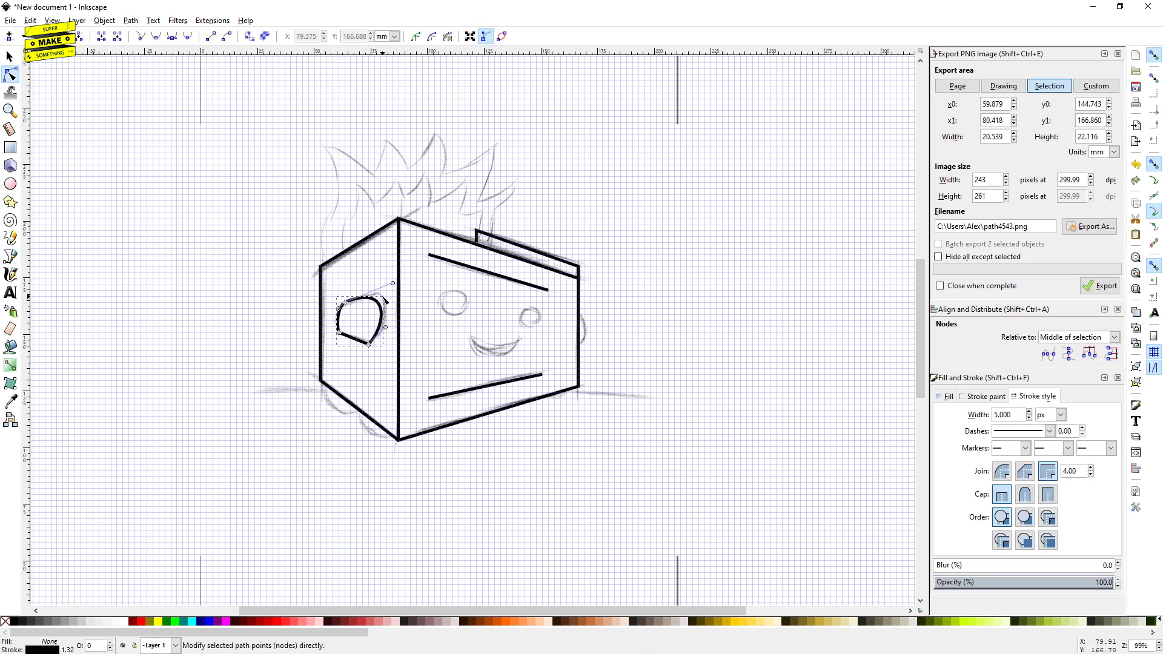
pyautogui.press('s')
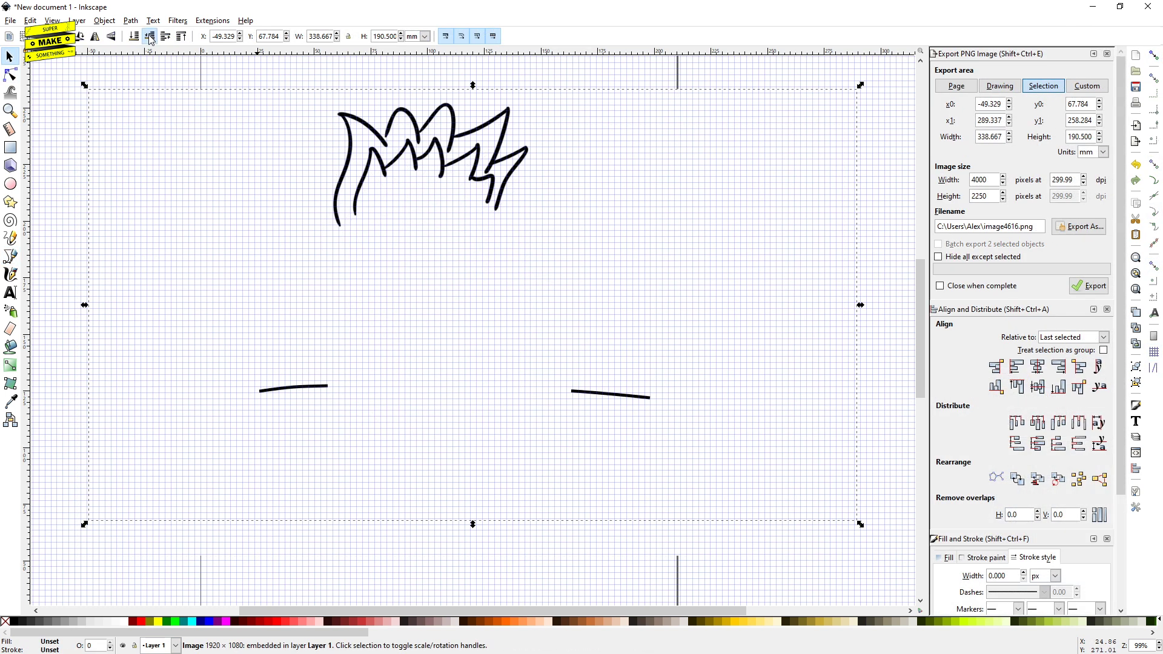
# - Send the sketch image below all the traced lines
pyautogui.click(150, 37)
pyautogui.click(150, 37)
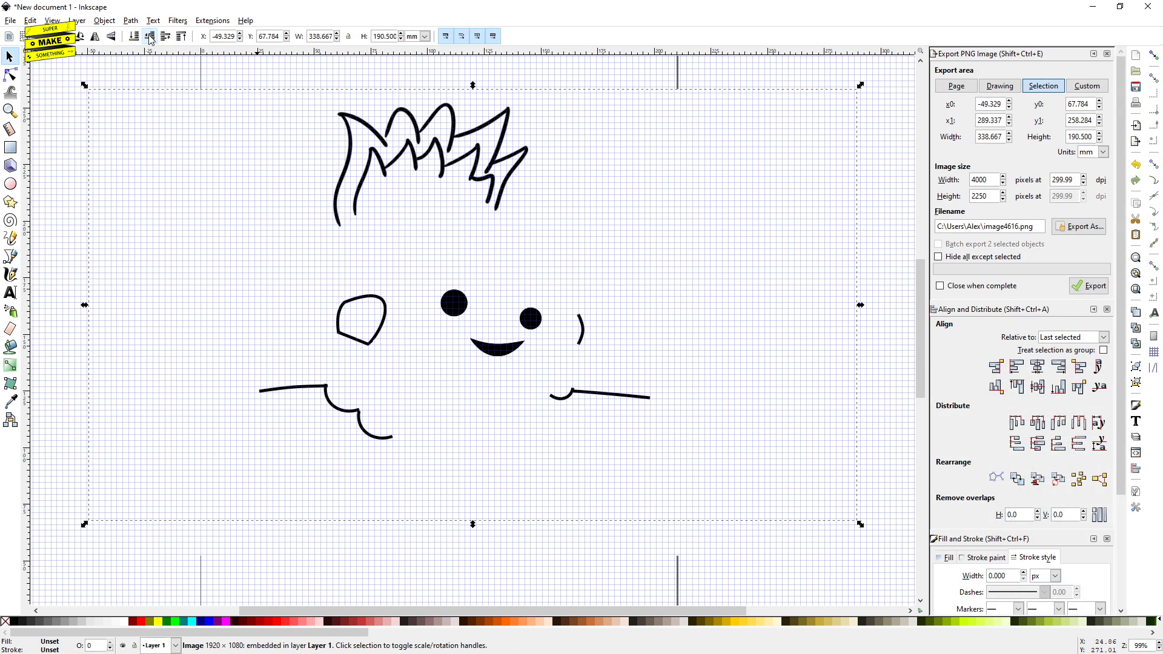
pyautogui.click(150, 37)
pyautogui.click(150, 38)
pyautogui.click(150, 37)
pyautogui.click(150, 37)
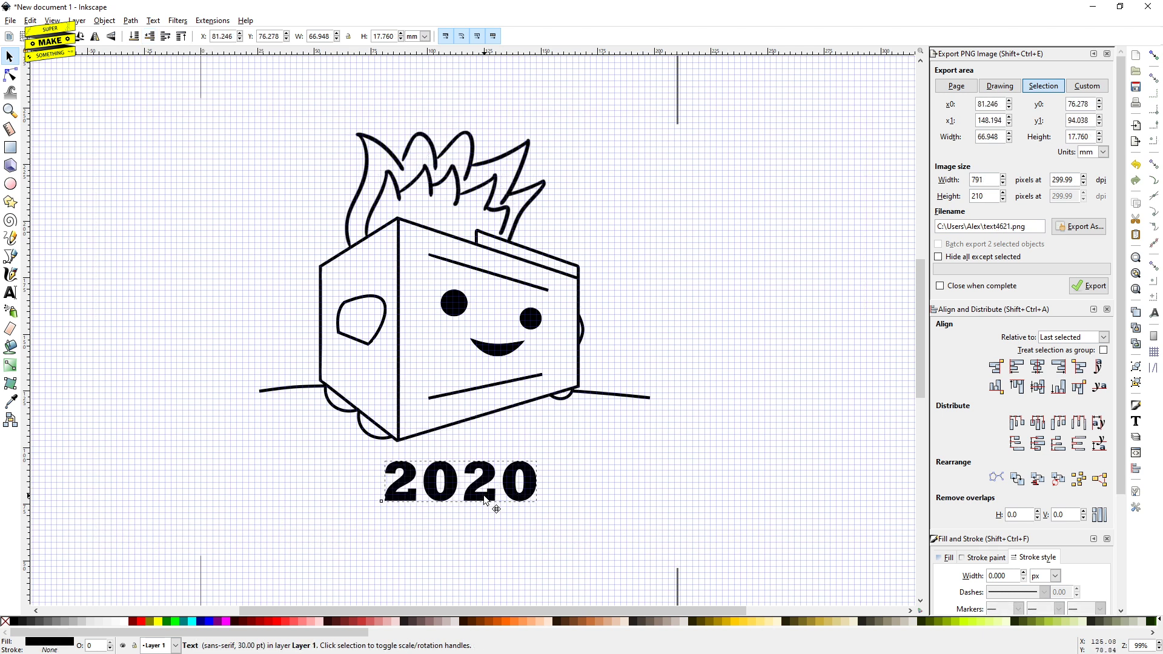
pyautogui.click(579, 122)
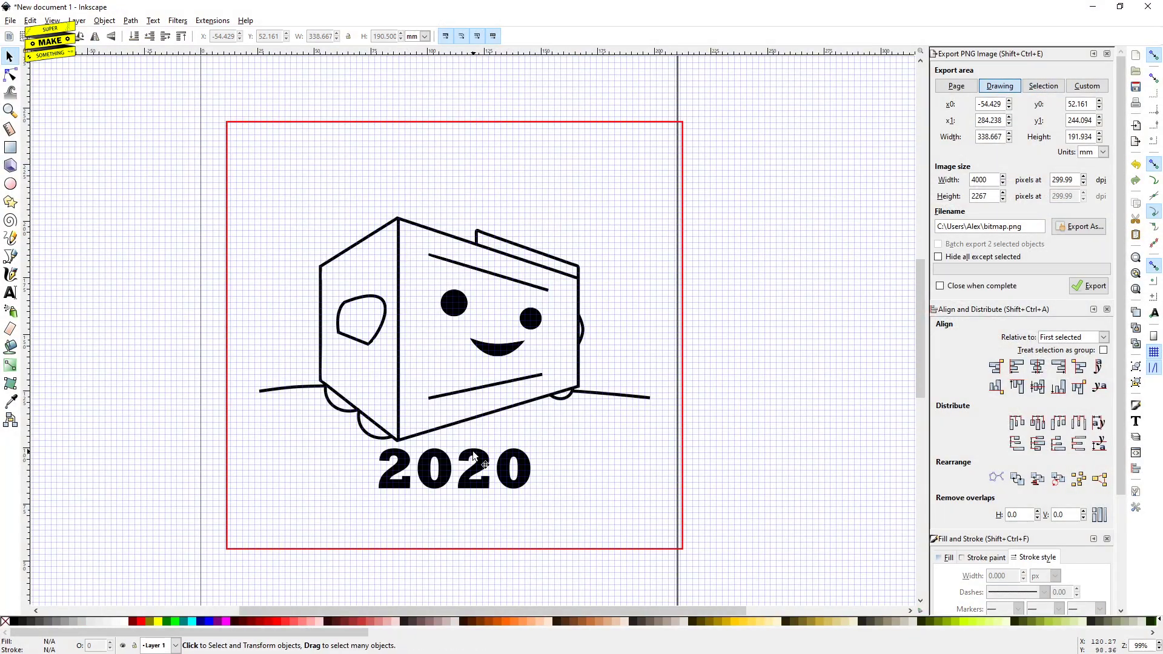
# - Delete the 2020 text and export the red-framed drawing as Dumpster.png
pyautogui.click(473, 455)
pyautogui.press('Delete')
pyautogui.click(561, 122)
pyautogui.click(1090, 236)
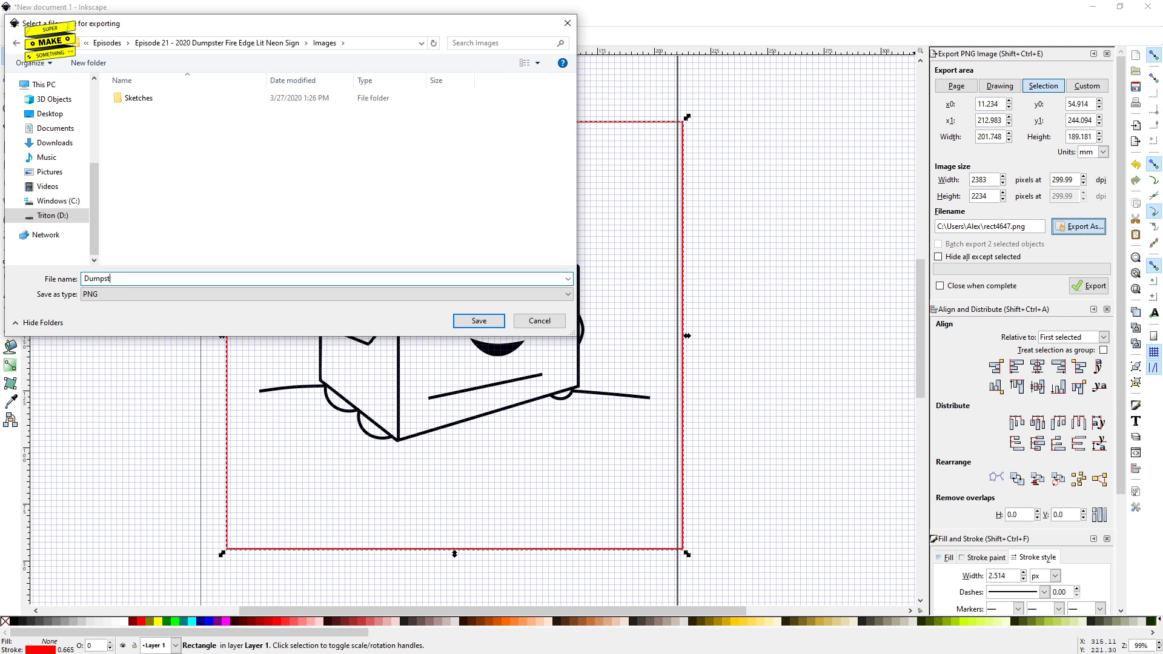
pyautogui.press('Return')
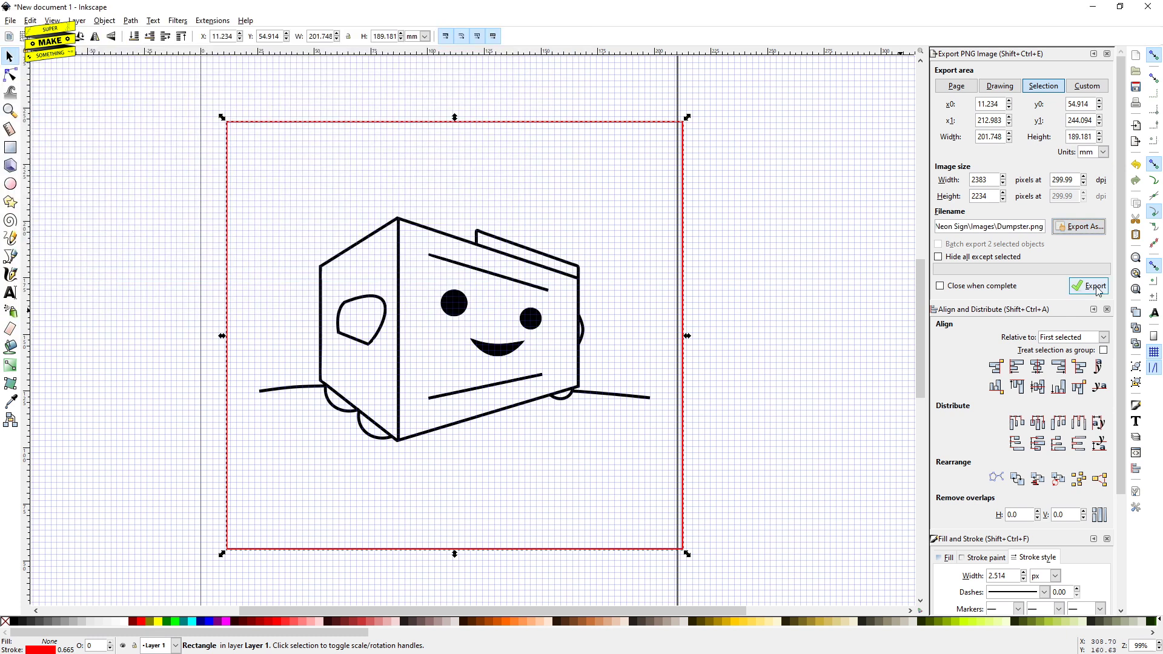
pyautogui.click(821, 280)
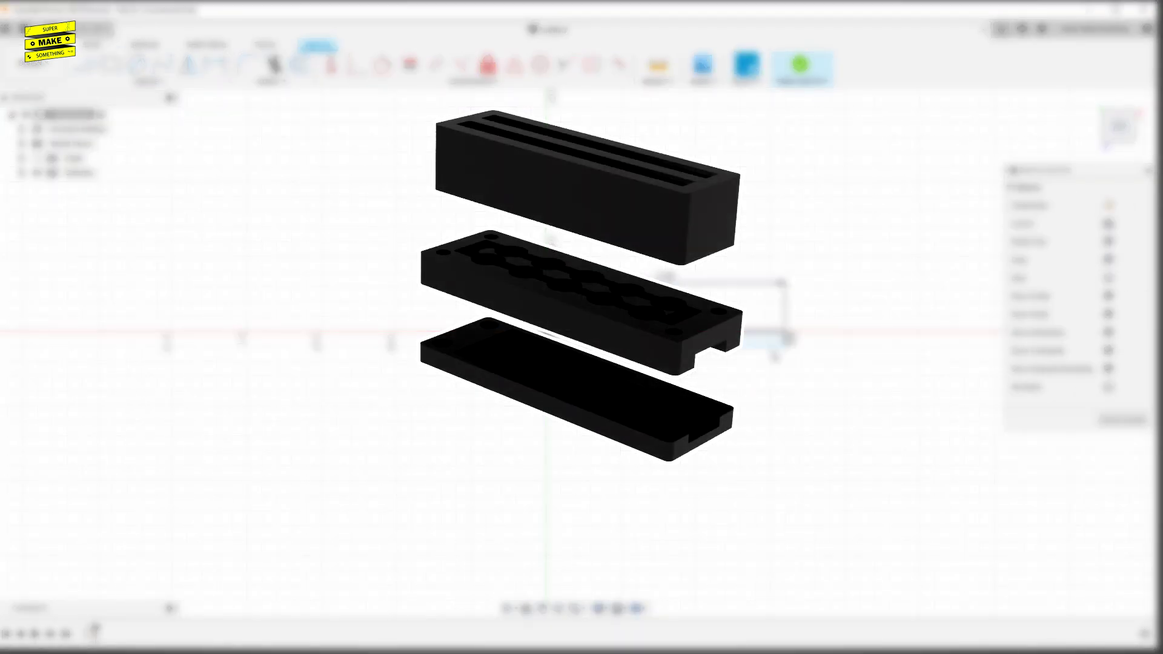
pyautogui.press('r')
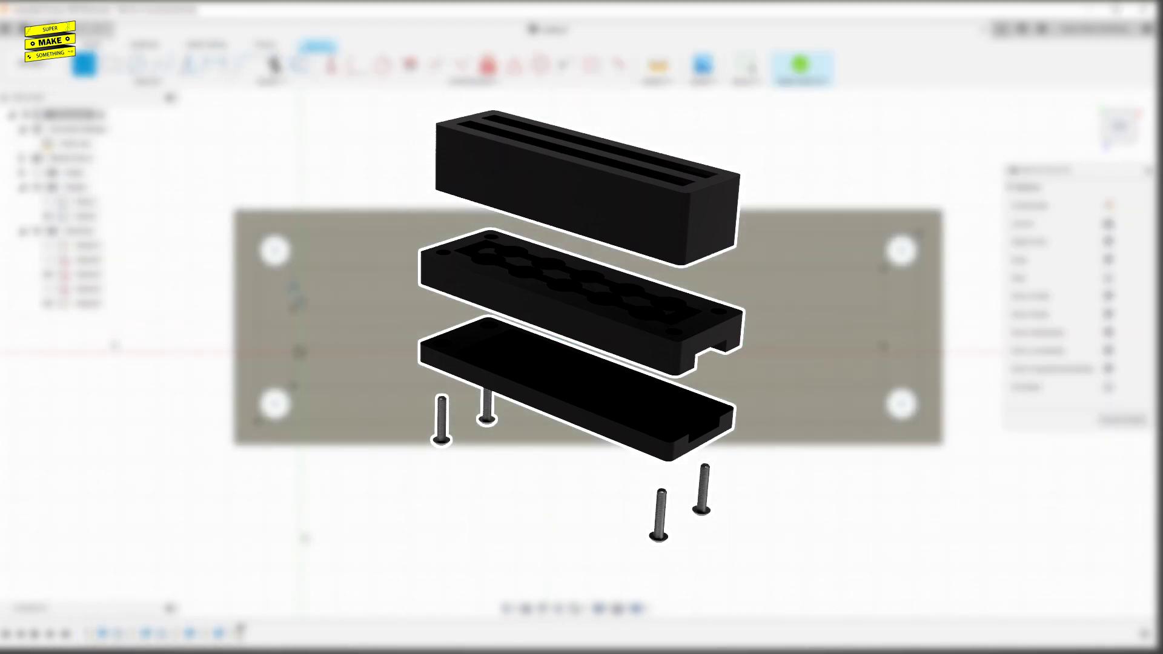
pyautogui.click(873, 287)
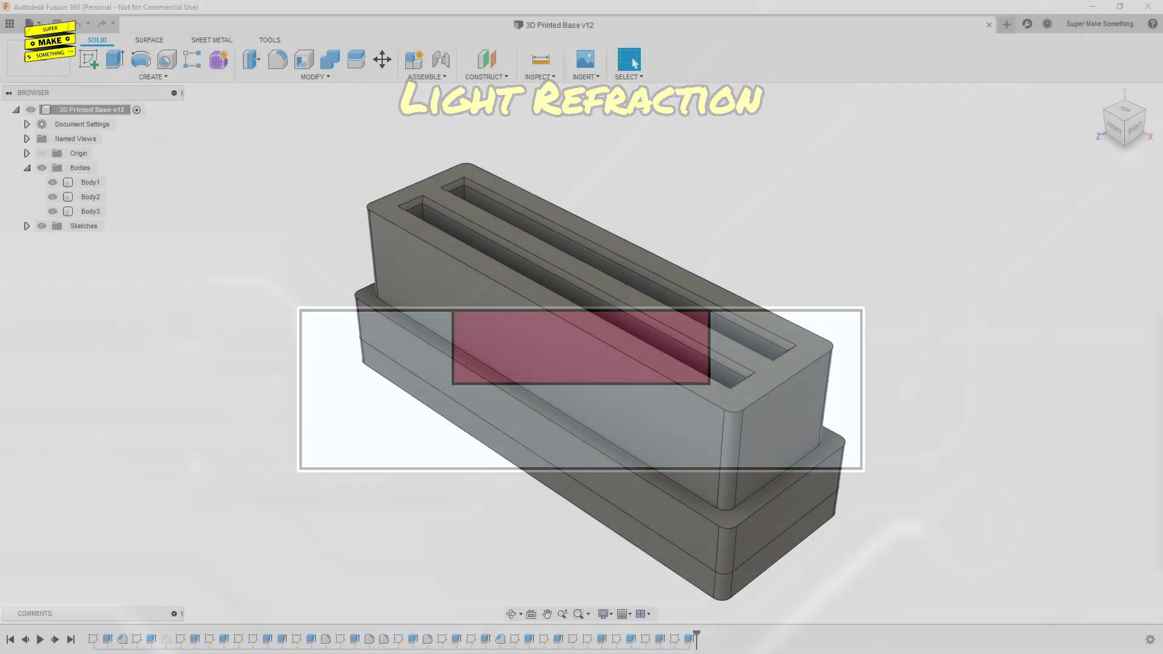
pyautogui.rightClick(97, 211)
# - Save the bottom base body as the STL mesh 'PM-1001 - Bottom Base'
pyautogui.click(134, 338)
pyautogui.click(1086, 352)
pyautogui.write('PM-1001 - ')
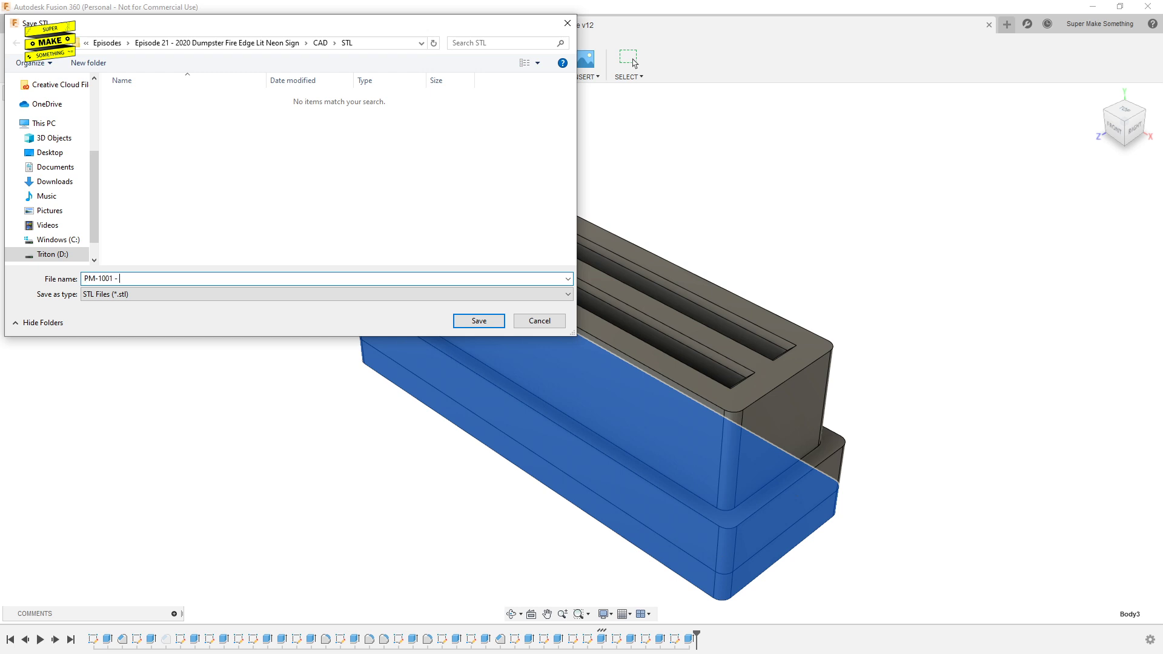
pyautogui.write('Bottom Base')
pyautogui.press('Return')
# - Save the middle base body as the STL mesh 'PM-1002 - Middle Base'
pyautogui.rightClick(97, 196)
pyautogui.click(151, 324)
pyautogui.click(1088, 350)
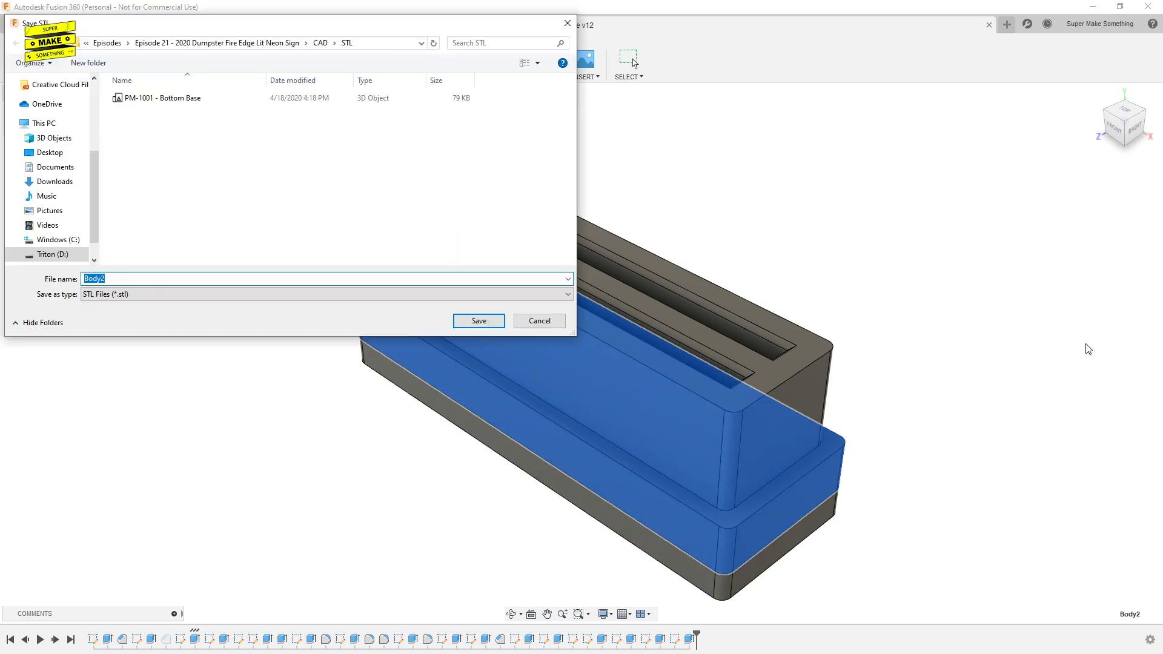
pyautogui.write('PM-1002 - Middle Base')
pyautogui.press('Return')
# - Name the top base body's STL mesh 'PM-1003 - Top Base', then launch EcubWare
pyautogui.rightClick(97, 182)
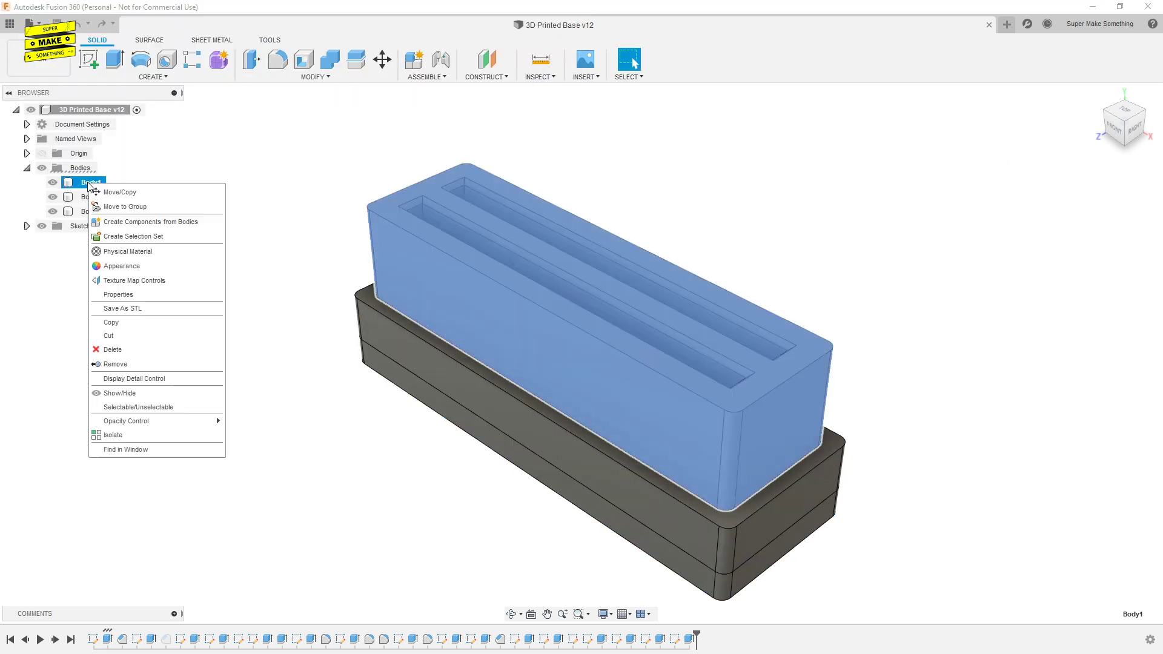
pyautogui.click(151, 311)
pyautogui.click(1088, 350)
pyautogui.write('PM-1003 - Top Base')
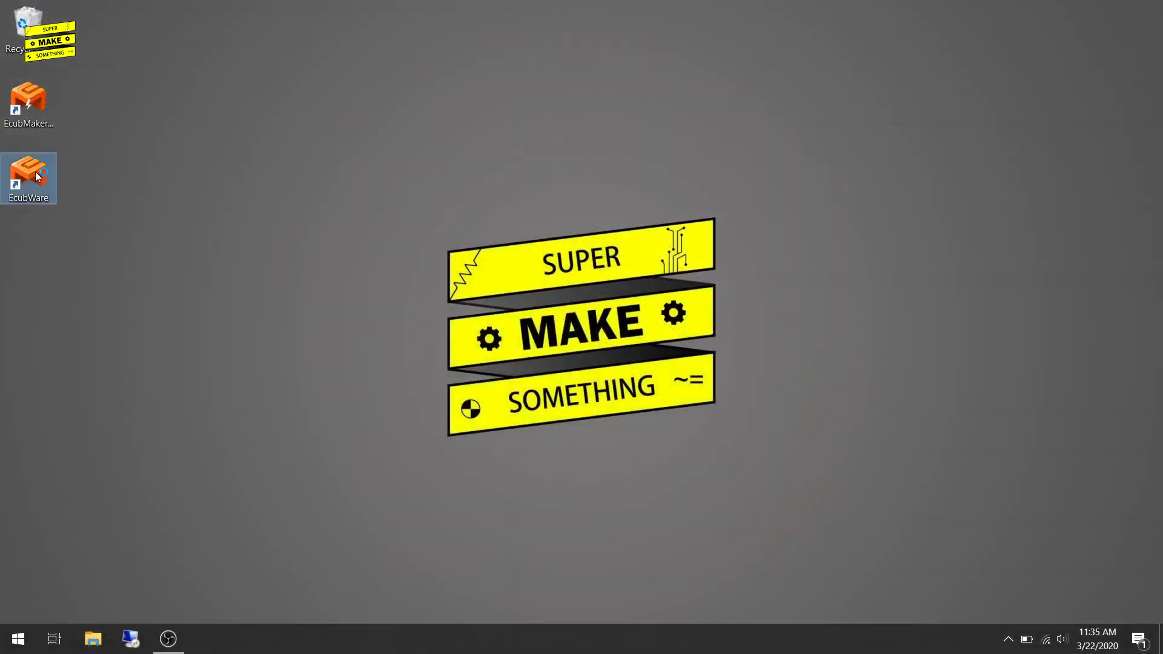
pyautogui.doubleClick(35, 175)
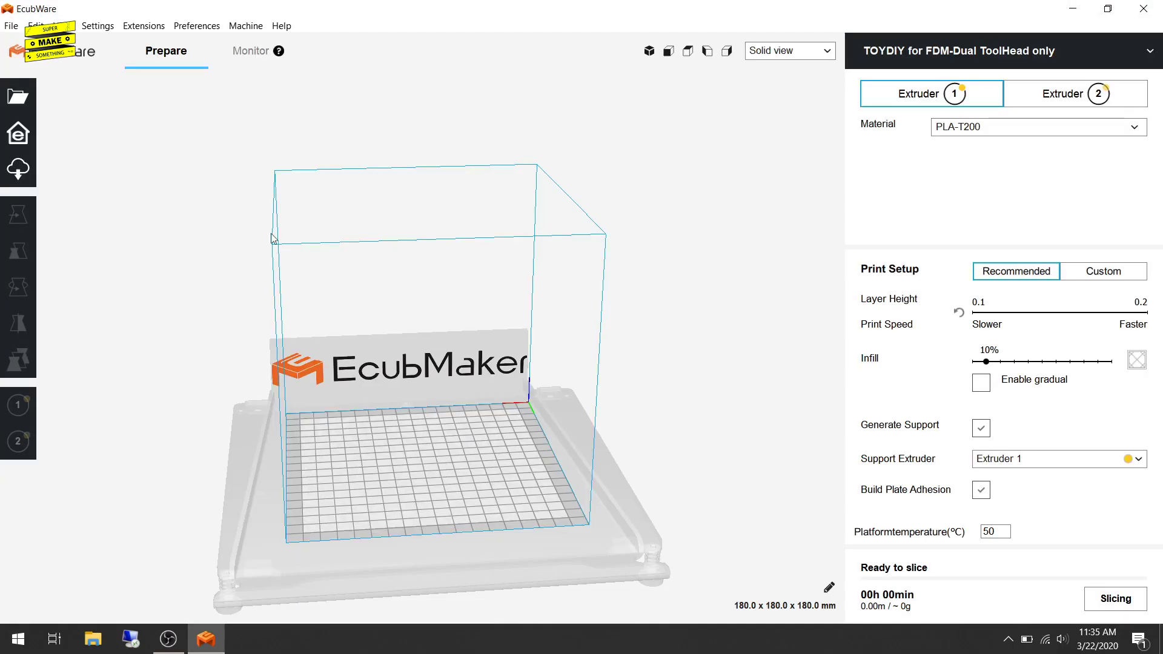
# - Load BaseTop.stl onto the build plate, keep Extruder 1 for supports, and slice it
pyautogui.click(18, 95)
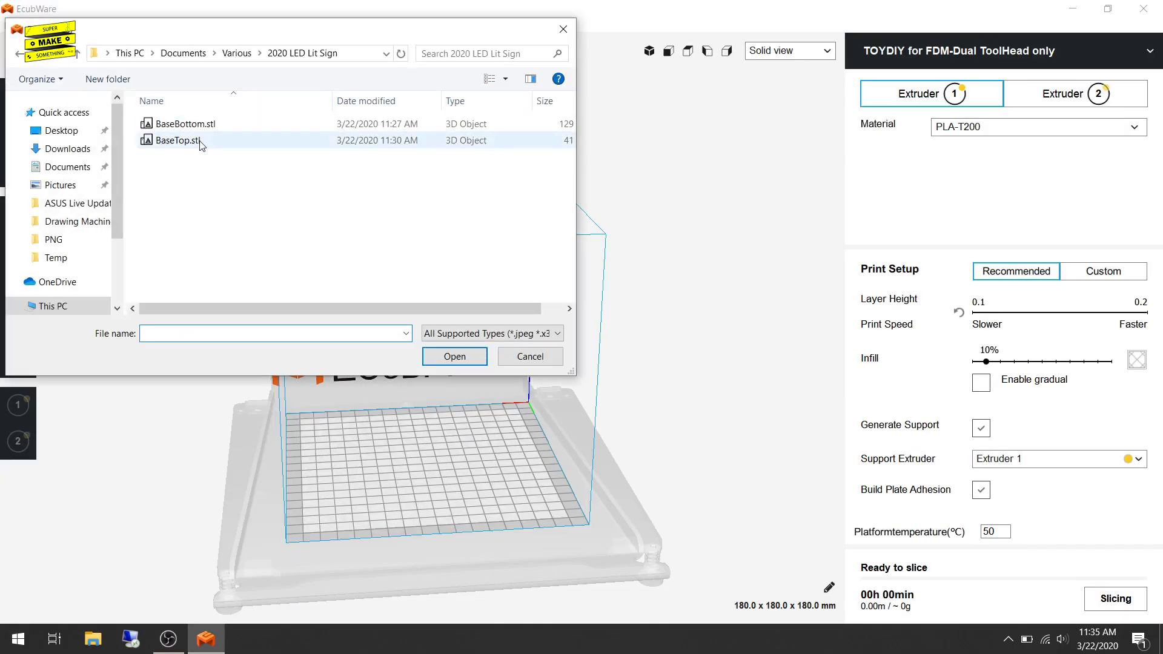
pyautogui.doubleClick(182, 146)
pyautogui.moveTo(339, 473); pyautogui.dragTo(388, 522, button='right')
pyautogui.click(19, 286)
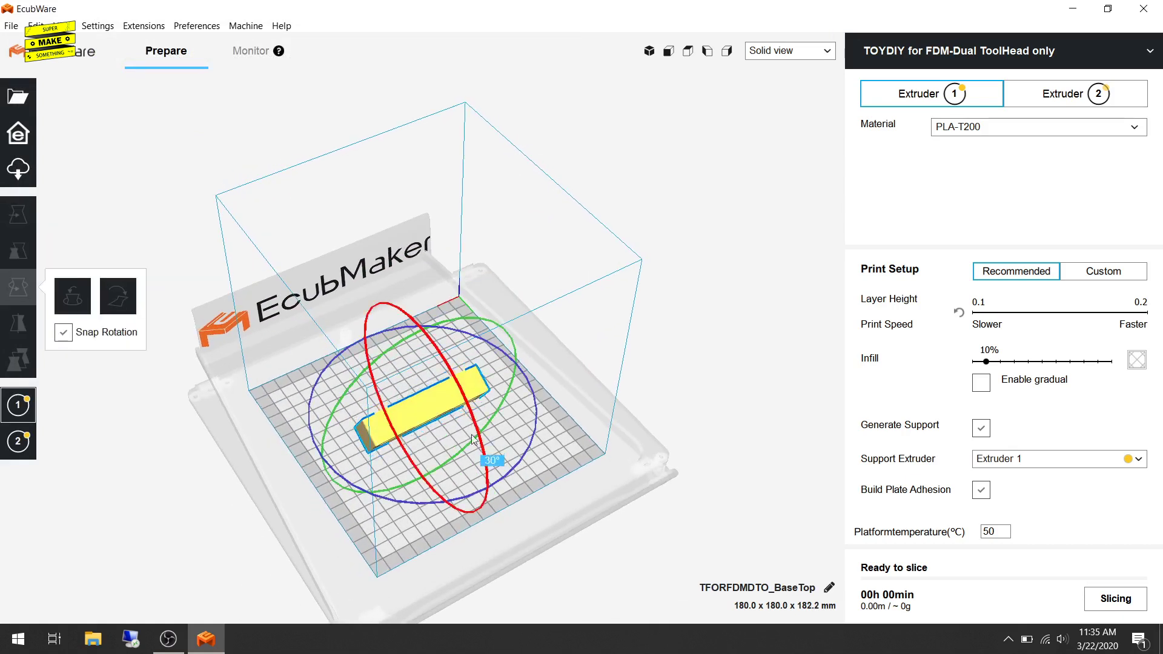
pyautogui.click(287, 482)
pyautogui.moveTo(282, 479); pyautogui.dragTo(304, 494, button='right')
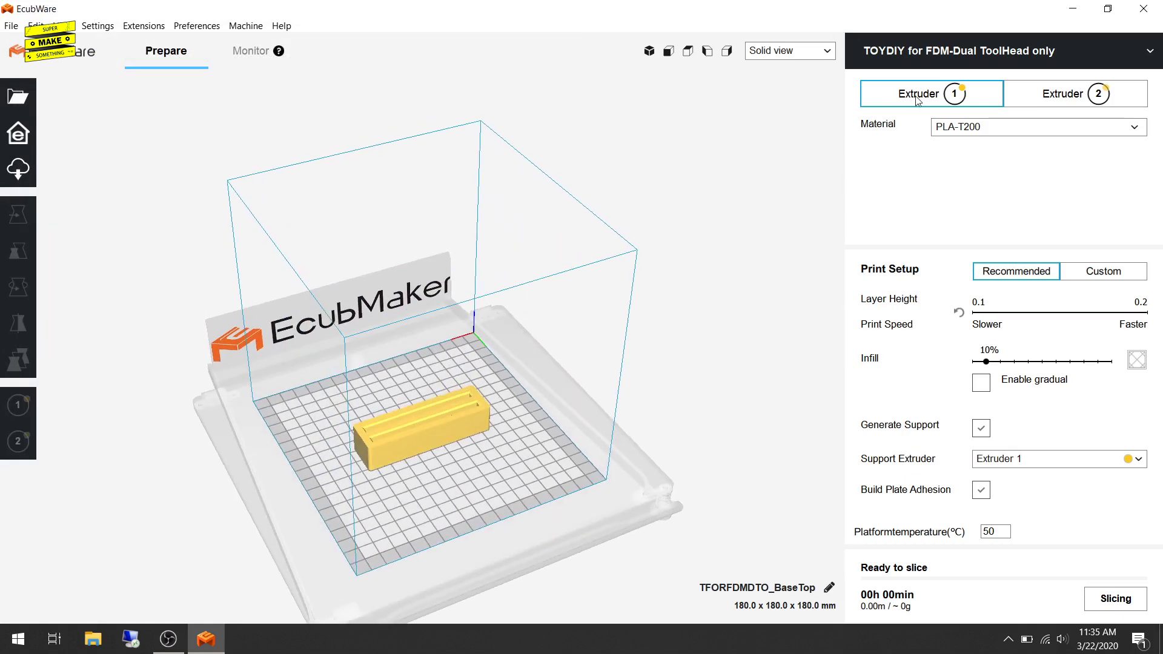
pyautogui.click(1085, 459)
pyautogui.click(1066, 473)
pyautogui.click(1115, 599)
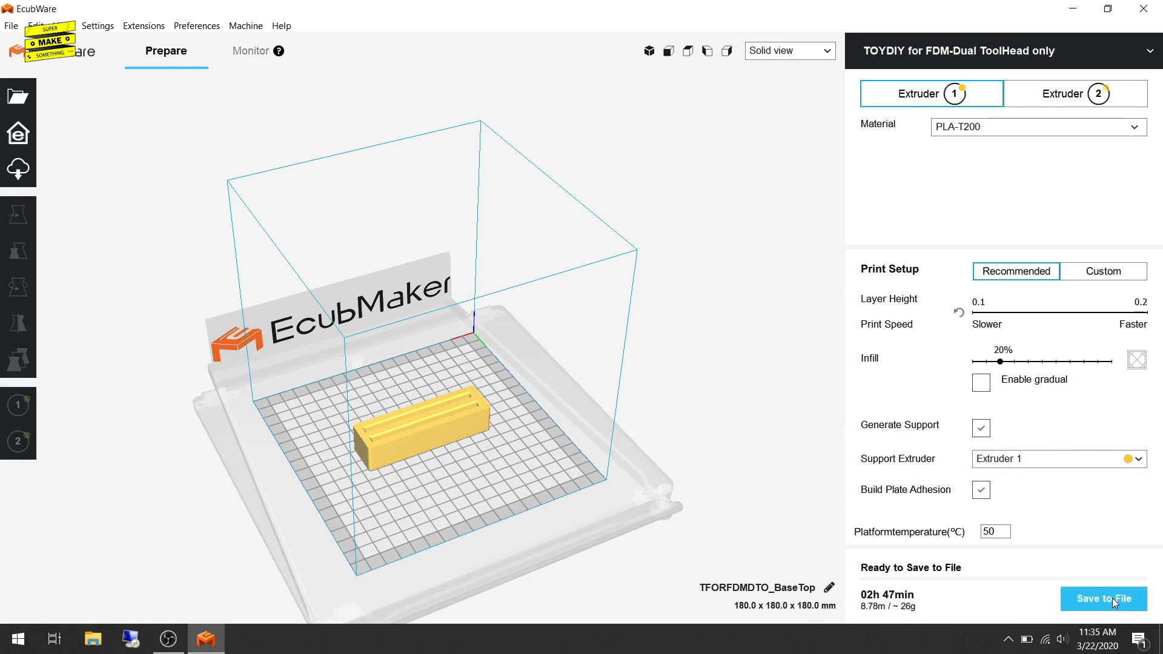
# - Preview the slice in Layer view and save BaseTop.gcode to the USB drive
pyautogui.click(790, 50)
pyautogui.click(792, 92)
pyautogui.moveTo(823, 287)
pyautogui.mouseDown()
pyautogui.moveTo(822, 437)
pyautogui.moveTo(824, 287)
pyautogui.mouseUp()
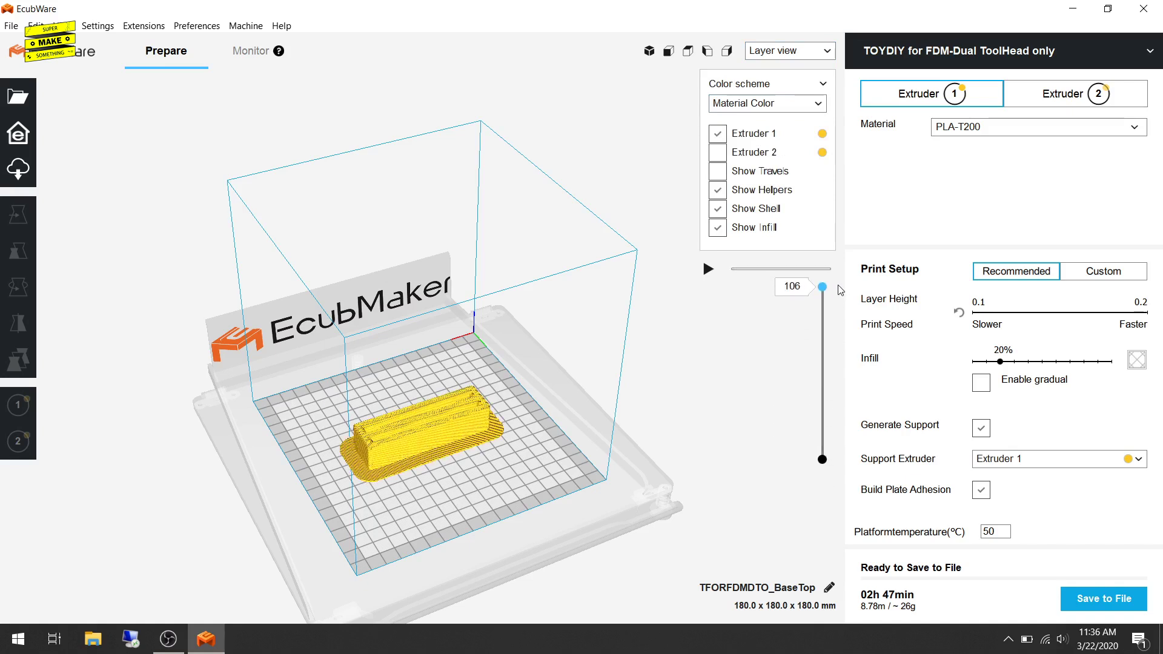
pyautogui.click(1104, 598)
pyautogui.click(65, 264)
pyautogui.moveTo(166, 299); pyautogui.dragTo(103, 300)
pyautogui.press('BackSpace')
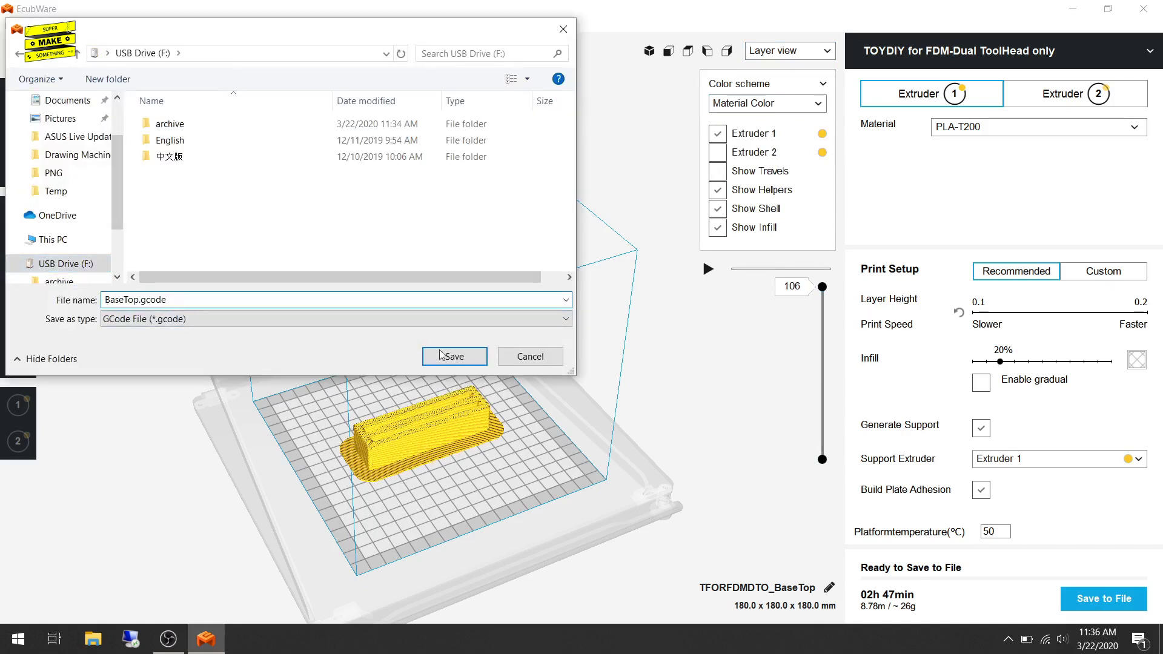
pyautogui.press('Return')
# - In Solid view, lay the base-top part flat on the plate and re-slice it
pyautogui.click(790, 51)
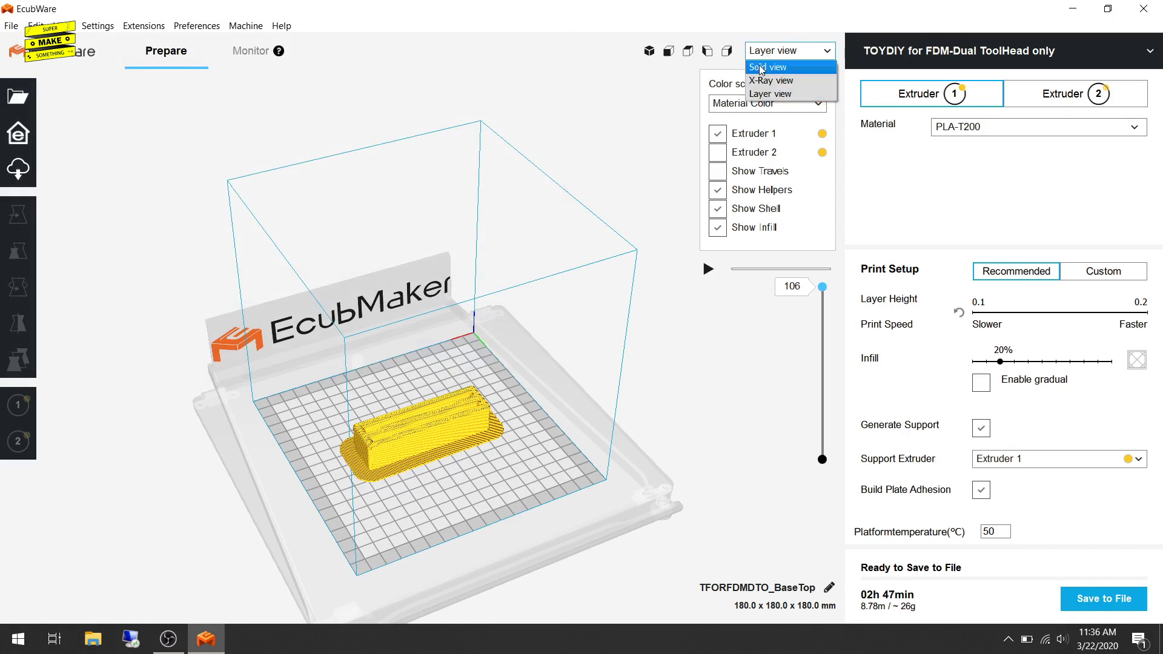
pyautogui.click(781, 63)
pyautogui.click(457, 421)
pyautogui.click(184, 128)
pyautogui.click(424, 418)
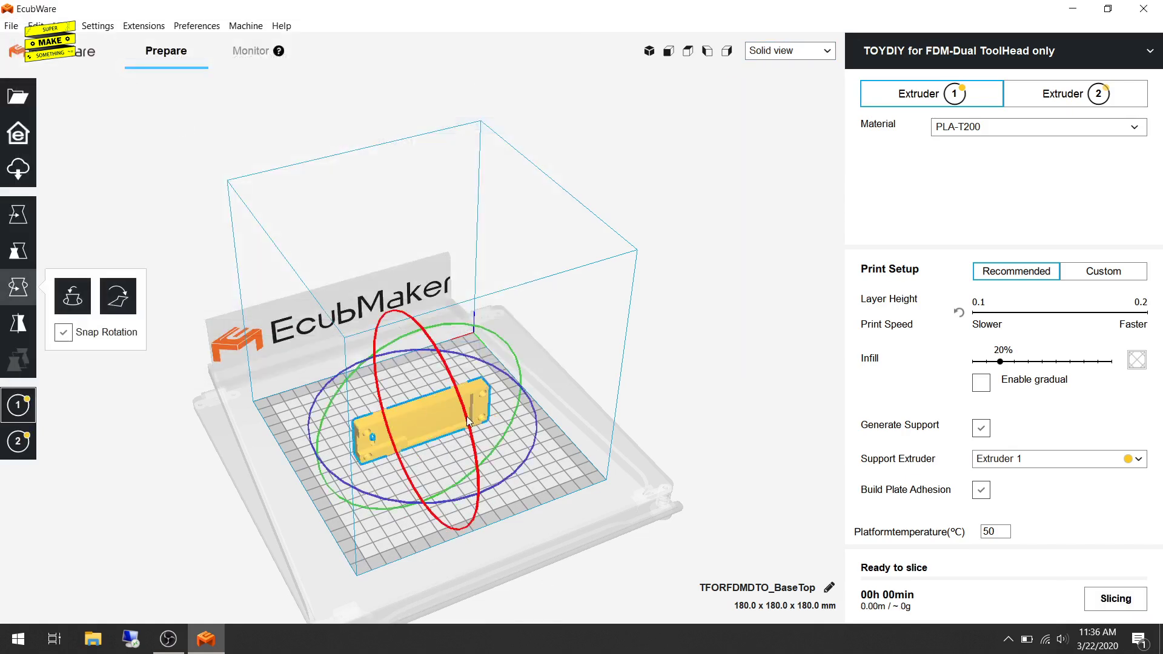
pyautogui.click(115, 294)
pyautogui.click(728, 413)
pyautogui.click(1112, 601)
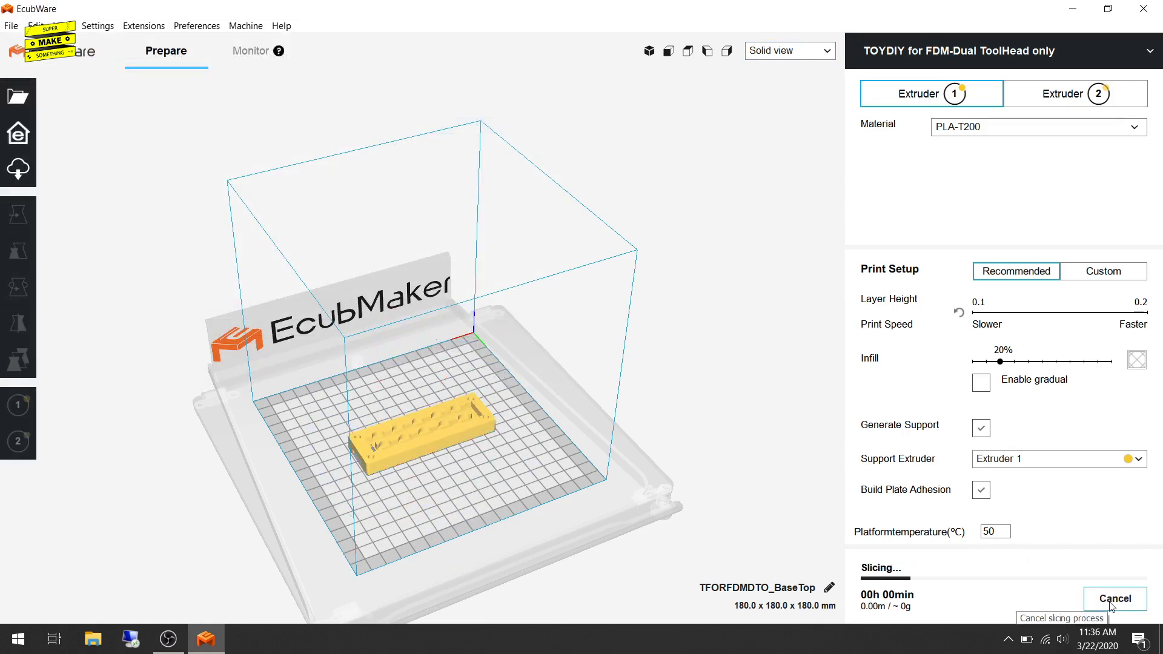
# - Check the new slice's lower layers and start saving it as BaseTop.gcode
pyautogui.click(790, 51)
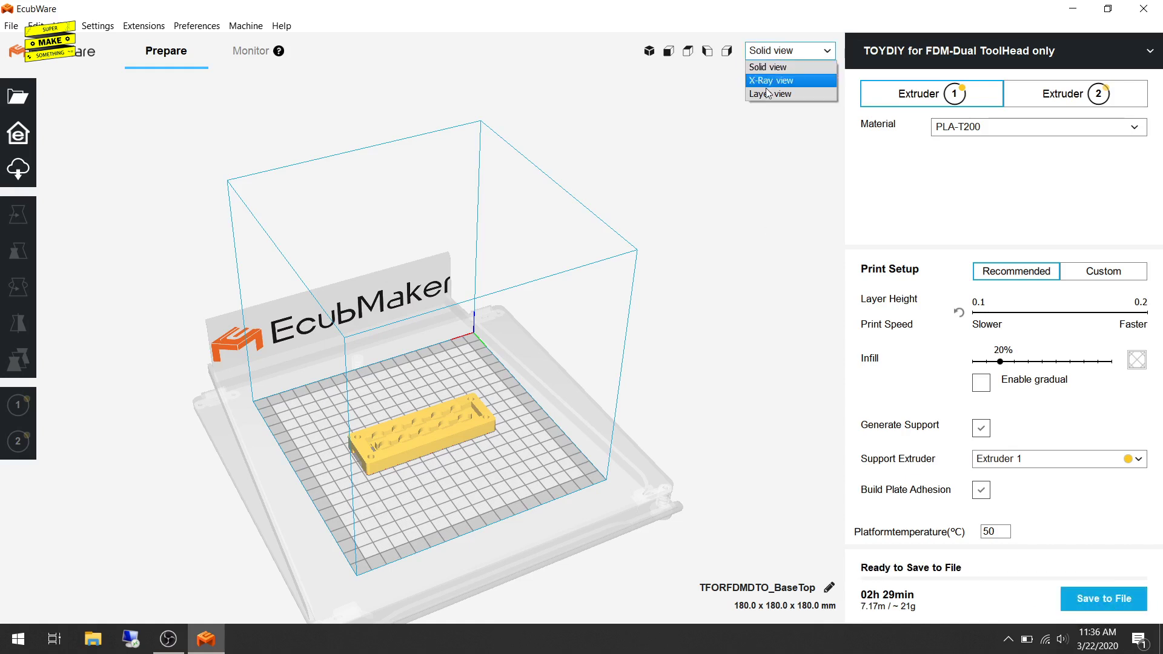
pyautogui.click(771, 88)
pyautogui.moveTo(822, 289)
pyautogui.mouseDown()
pyautogui.moveTo(822, 458)
pyautogui.moveTo(822, 287)
pyautogui.mouseUp()
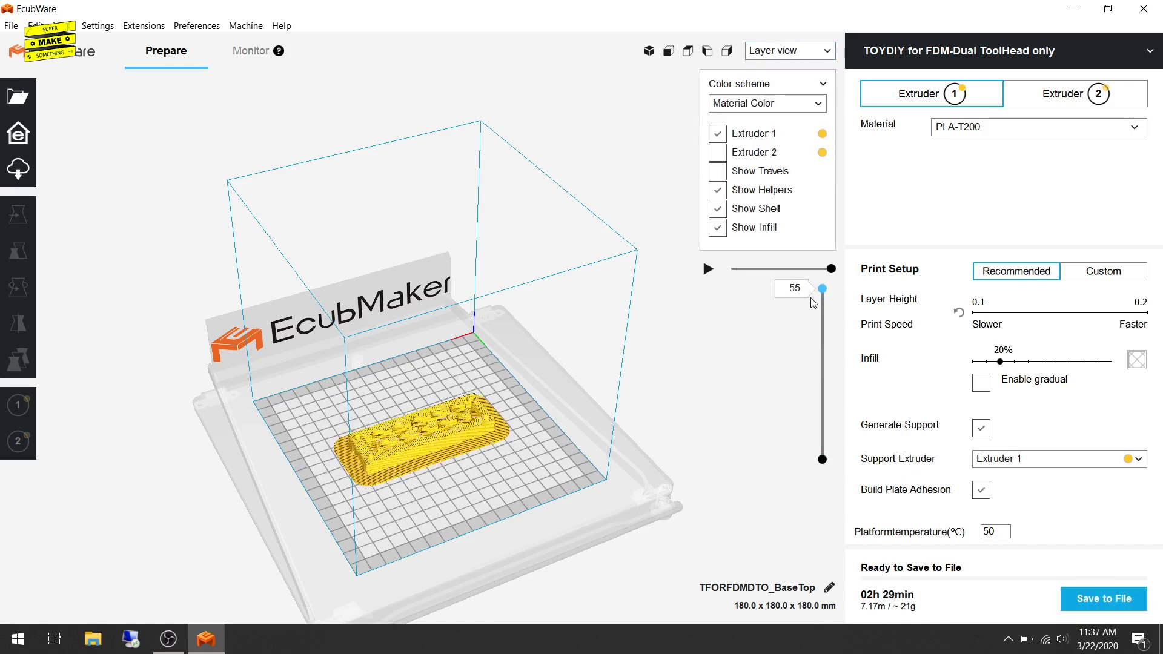
pyautogui.click(1104, 598)
pyautogui.write('BaseTop.gcode')
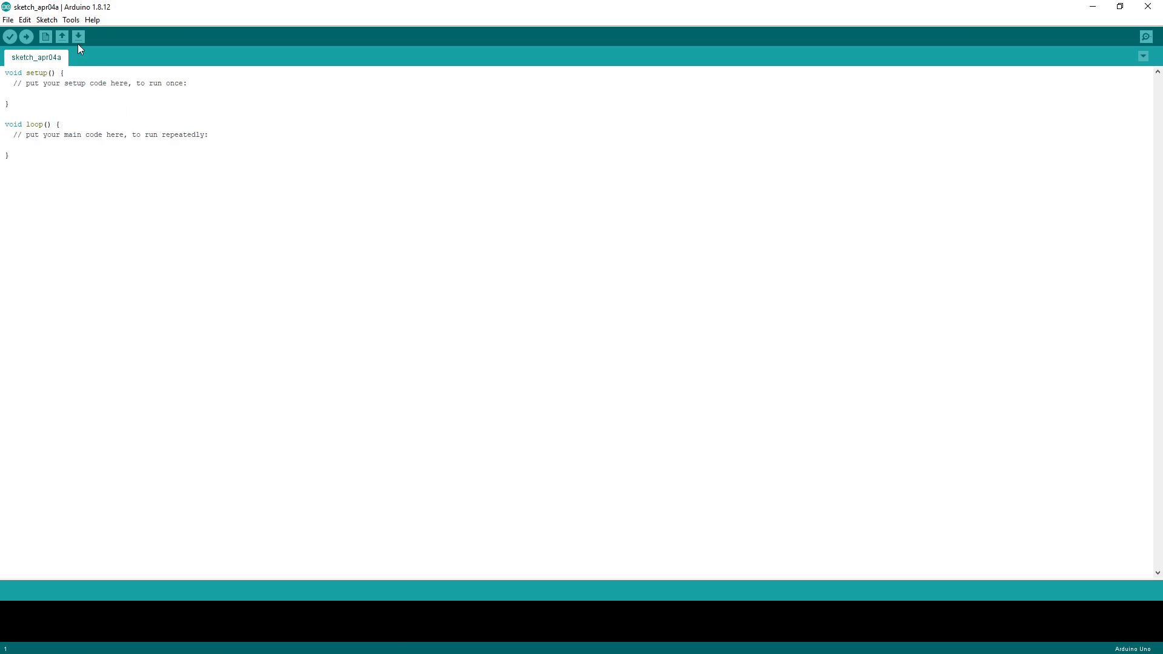
# - Open the Library Manager from Tools and install Adafruit NeoPixel
pyautogui.click(71, 20)
pyautogui.click(103, 72)
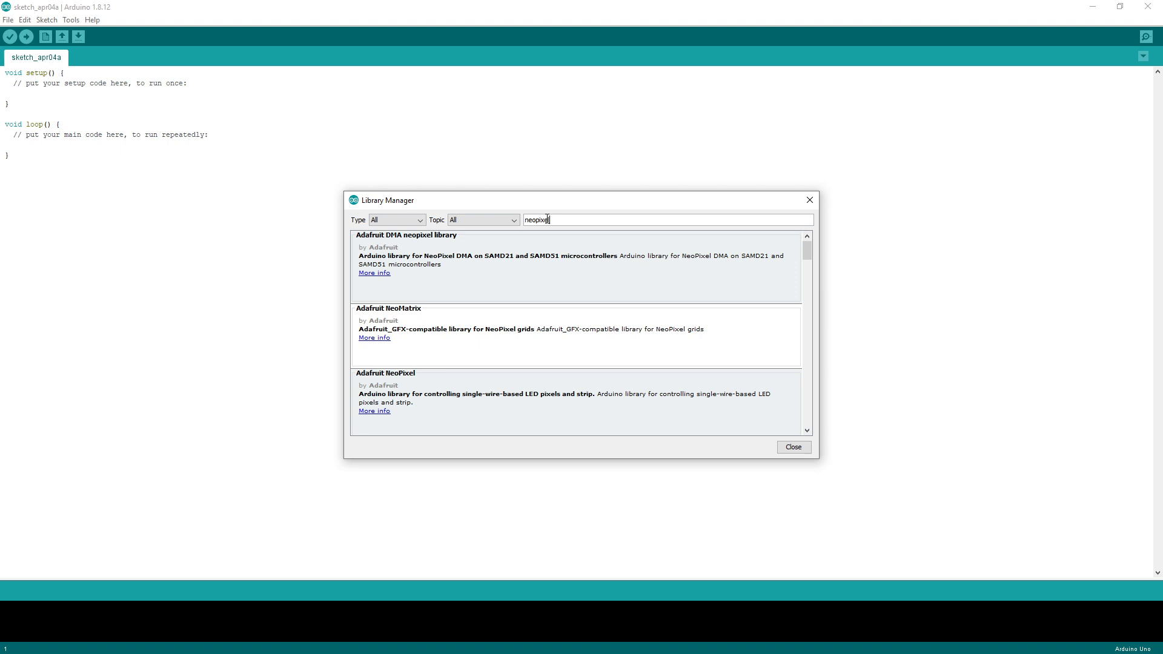
pyautogui.moveTo(689, 416)
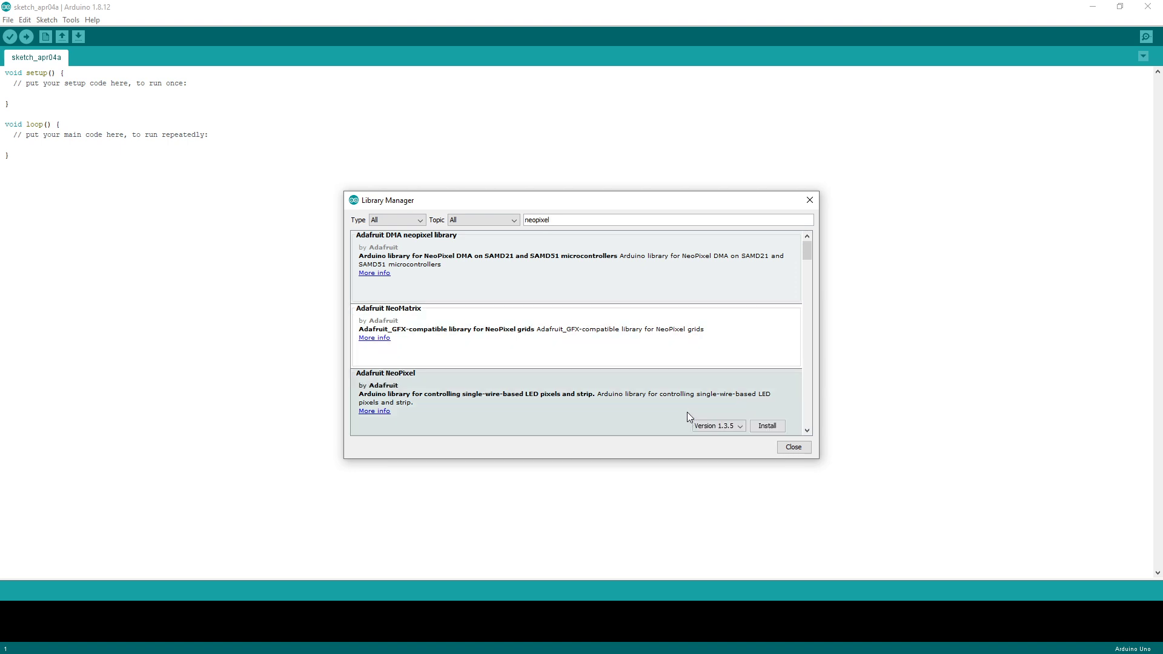
pyautogui.click(768, 426)
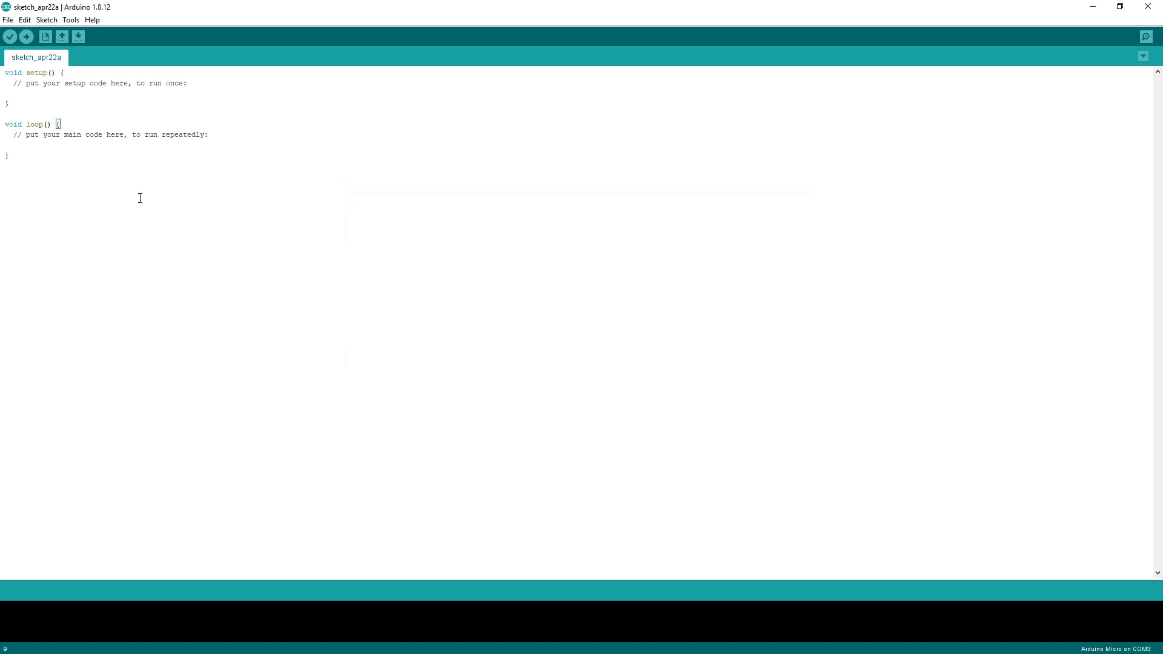
# - Open the ledSignCode sketch from its ledSignCode folder
pyautogui.click(8, 20)
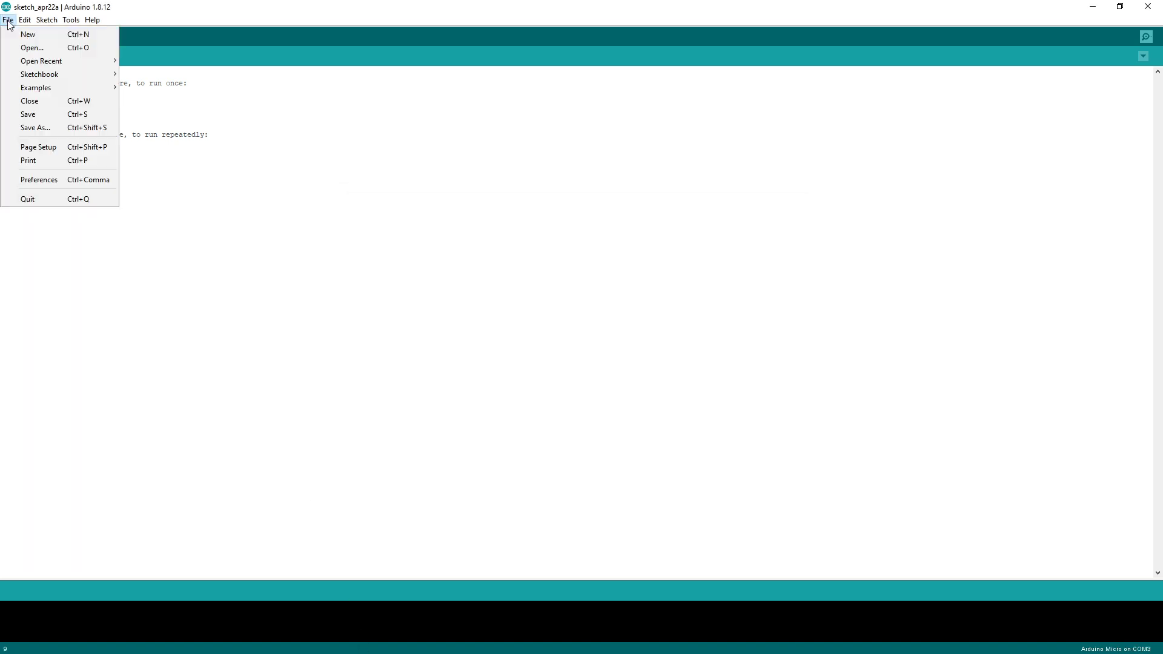
pyautogui.click(27, 48)
pyautogui.doubleClick(275, 145)
pyautogui.doubleClick(274, 144)
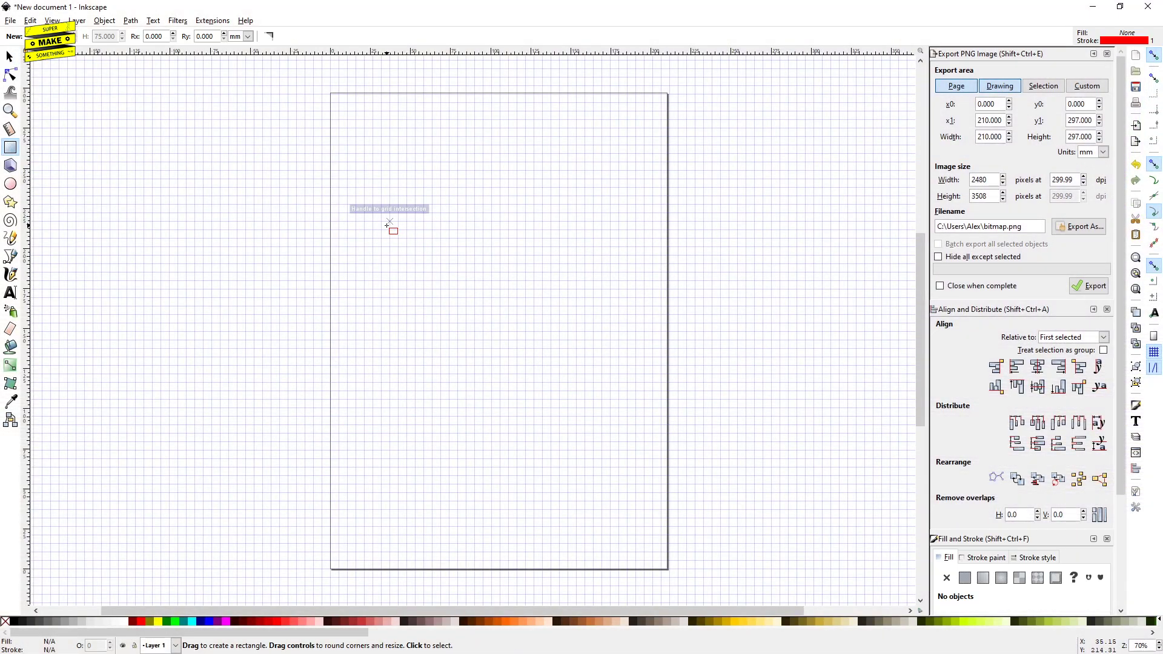
# - Draw the rectangle frame around the logo and QR code and export it as CorkEngrave.png
pyautogui.moveTo(391, 222); pyautogui.dragTo(559, 289)
pyautogui.click(117, 38)
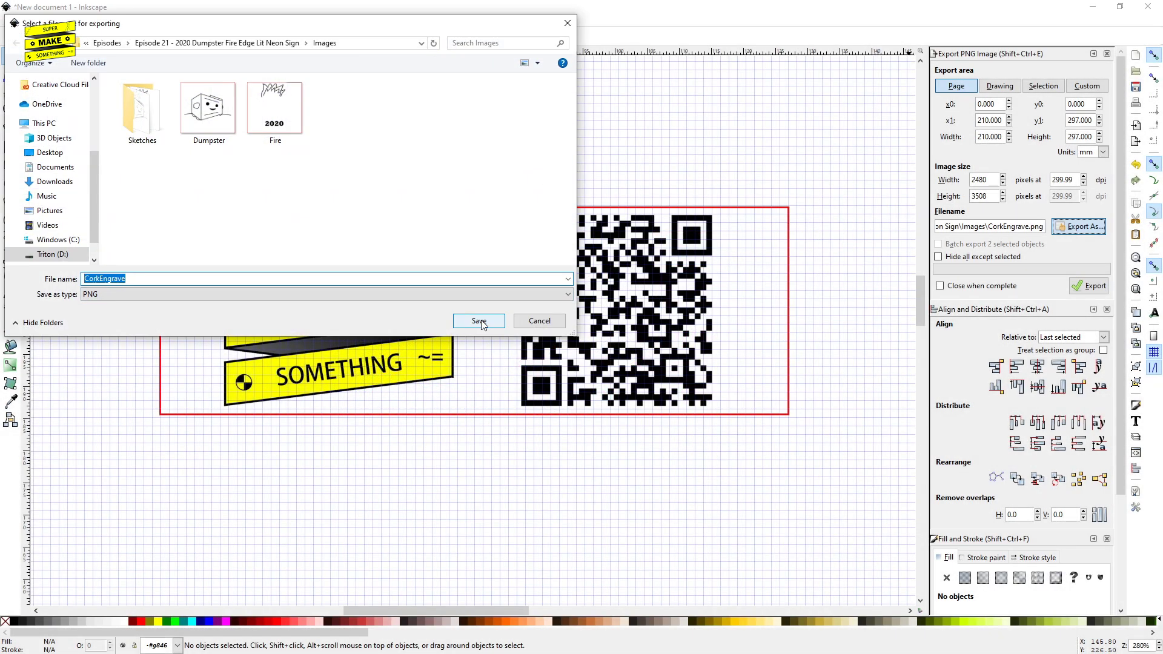
pyautogui.click(478, 321)
pyautogui.click(1087, 285)
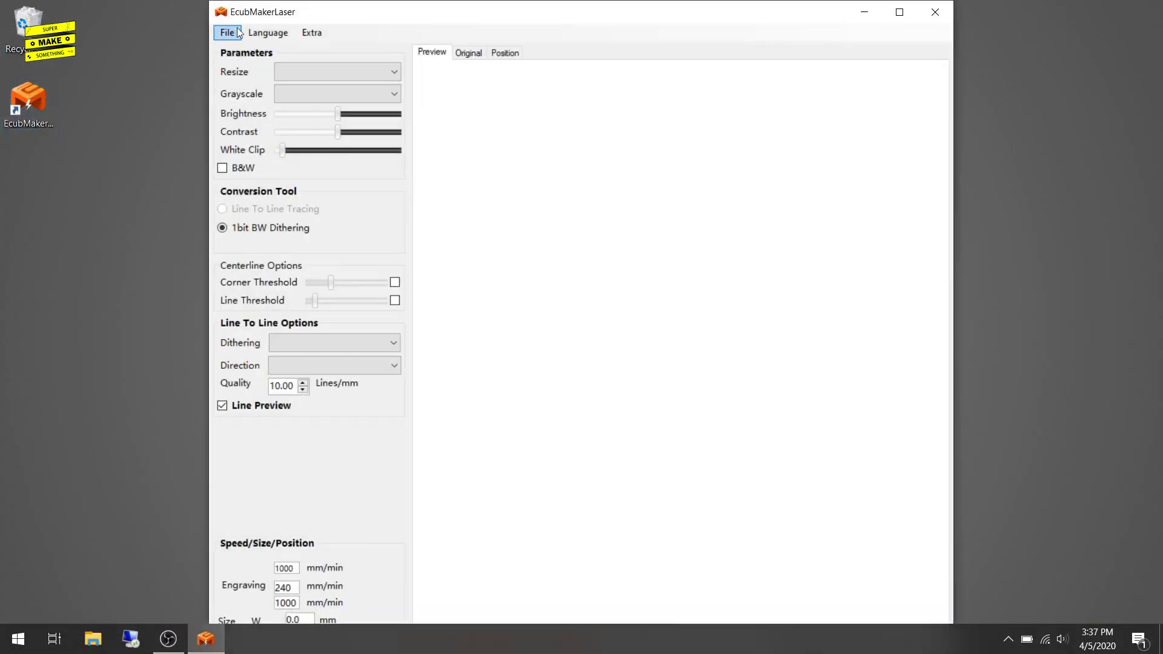
# - Load CorkEngrave.png into EcubMakerLaser and maximize the window
pyautogui.click(237, 31)
pyautogui.click(238, 49)
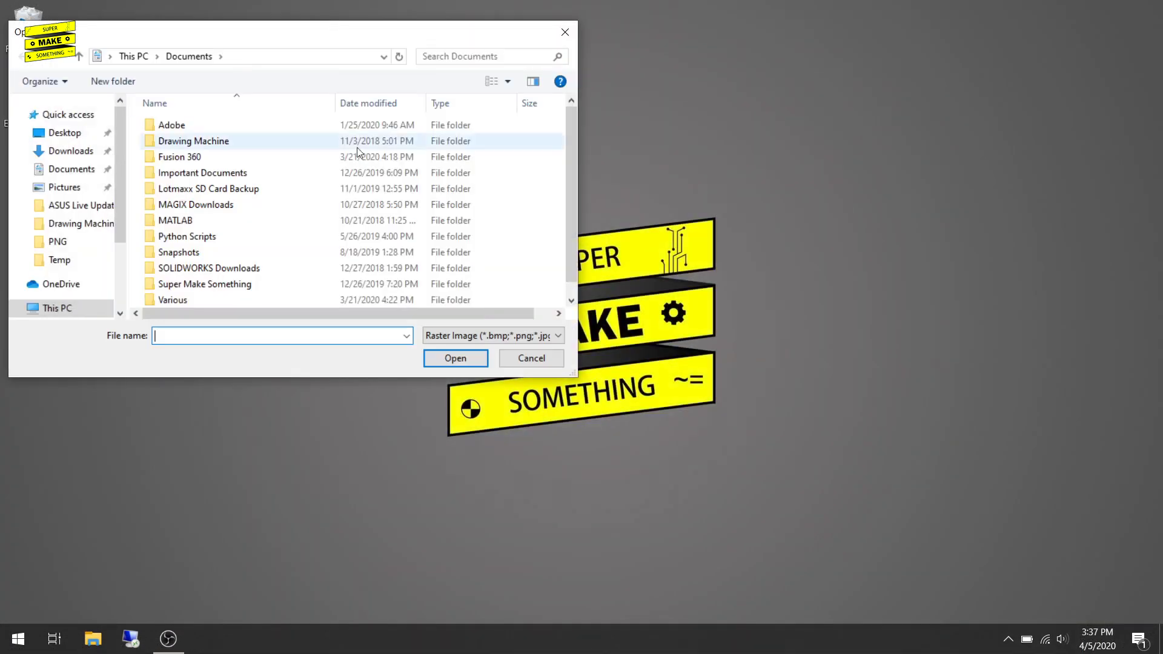
pyautogui.scroll(-1, 254, 242)
pyautogui.click(255, 297)
pyautogui.doubleClick(255, 297)
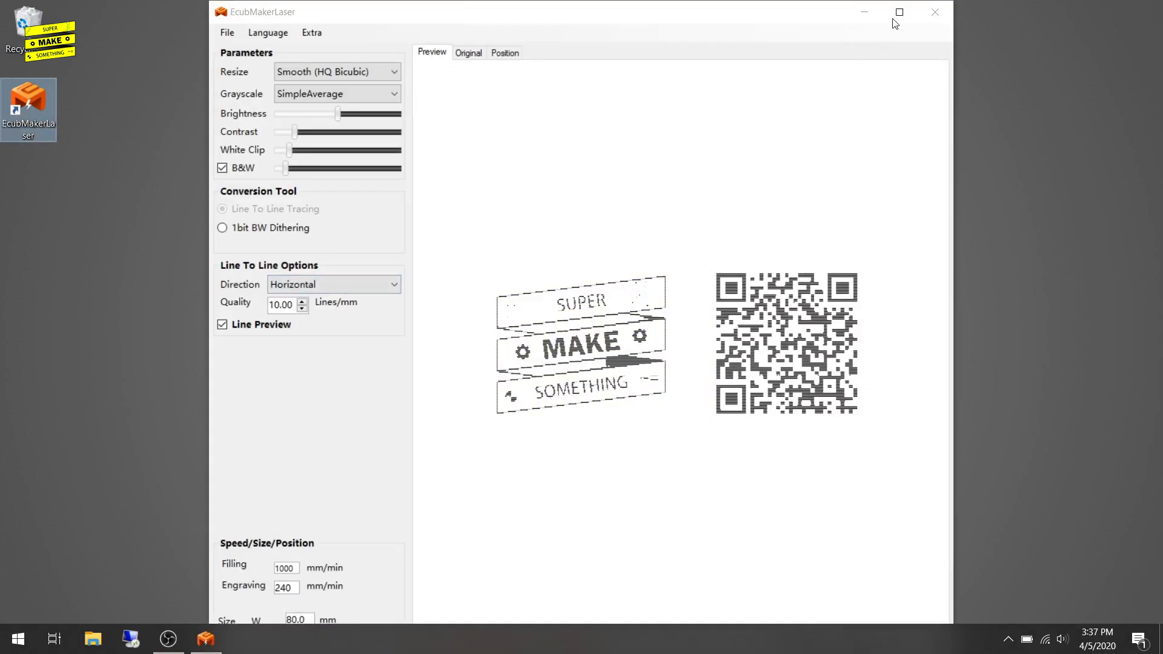
pyautogui.click(897, 17)
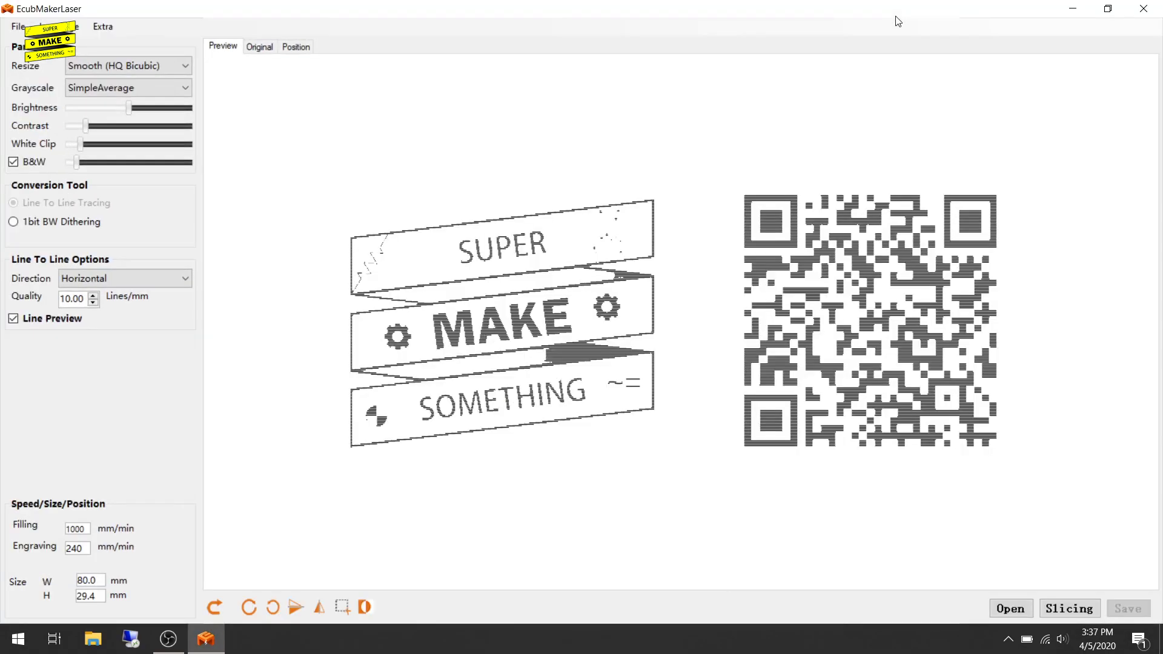
# - Change the resize method and raise the brightness and black-and-white threshold sliders
pyautogui.click(121, 95)
pyautogui.scroll(-4, 124, 91)
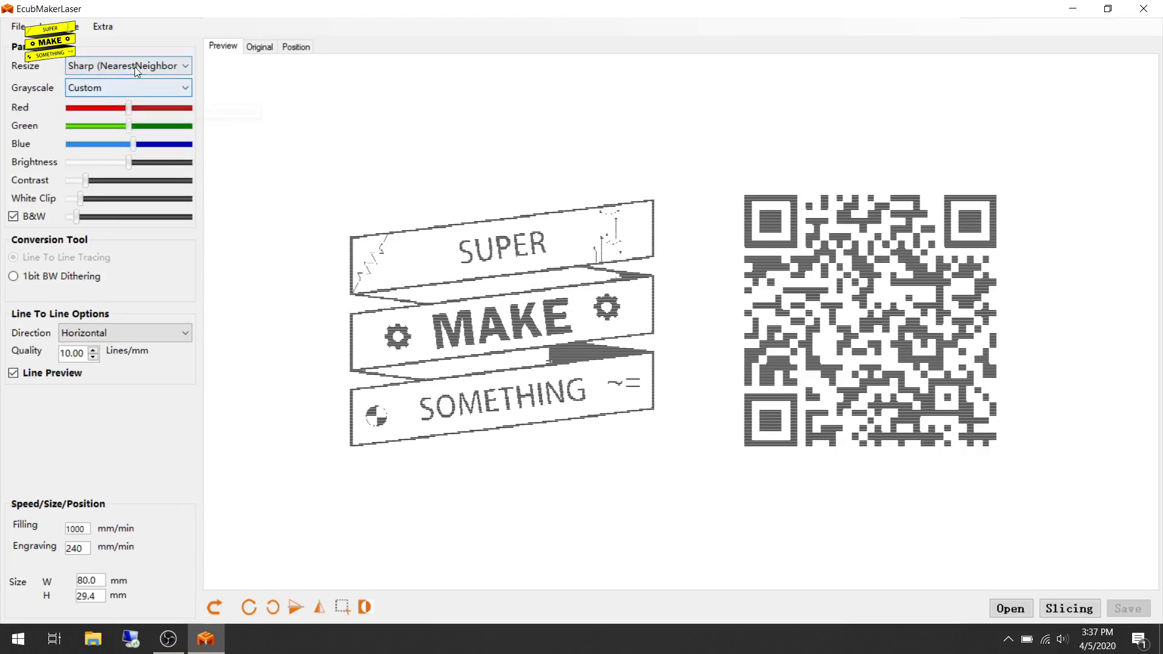
pyautogui.scroll(1, 135, 66)
pyautogui.scroll(1, 127, 88)
pyautogui.moveTo(129, 106); pyautogui.dragTo(172, 143)
pyautogui.moveTo(77, 162); pyautogui.dragTo(129, 162)
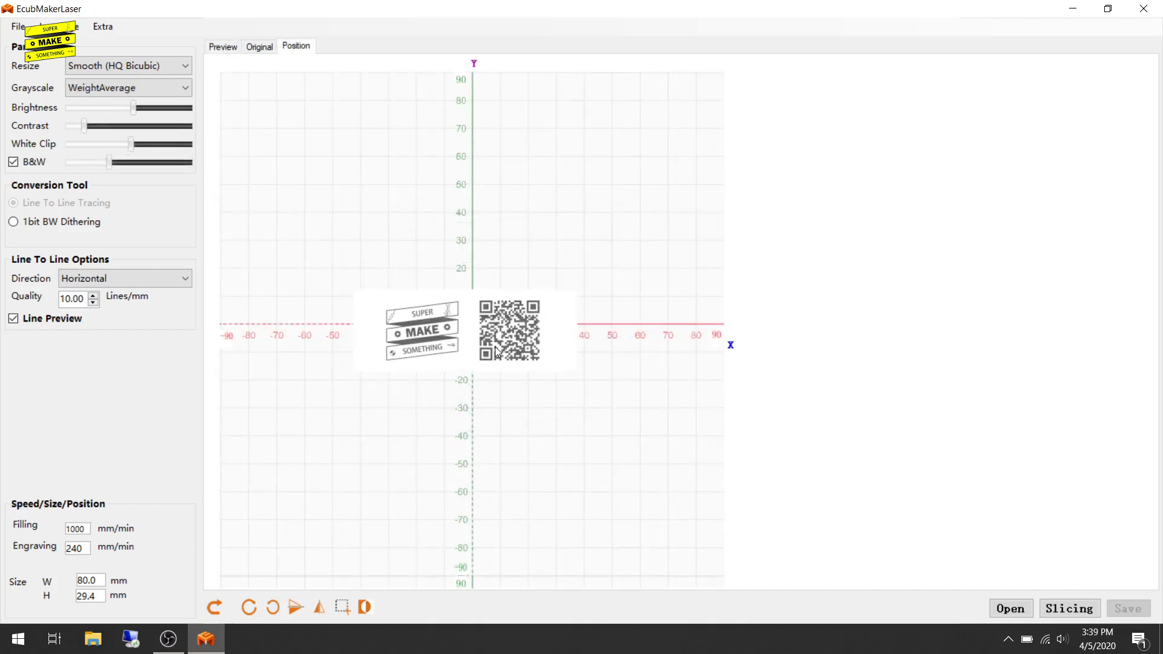
# - Slice the 98 × 36 mm engraving, giving a 33-minute job estimate
pyautogui.scroll(2, 502, 346)
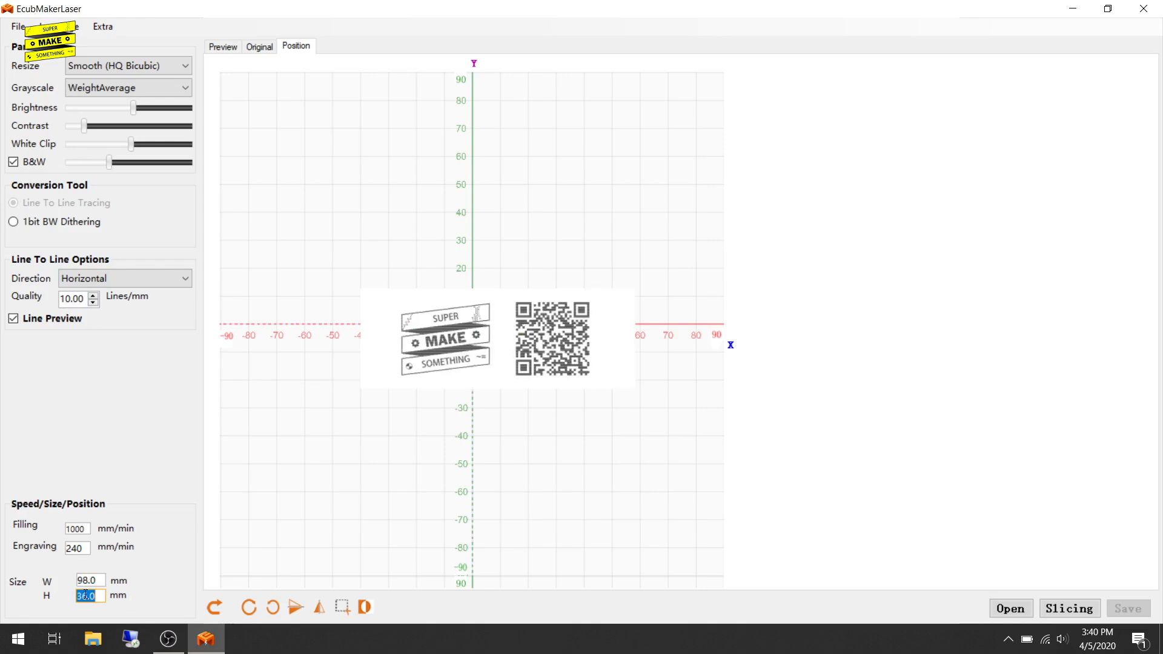
pyautogui.click(1069, 608)
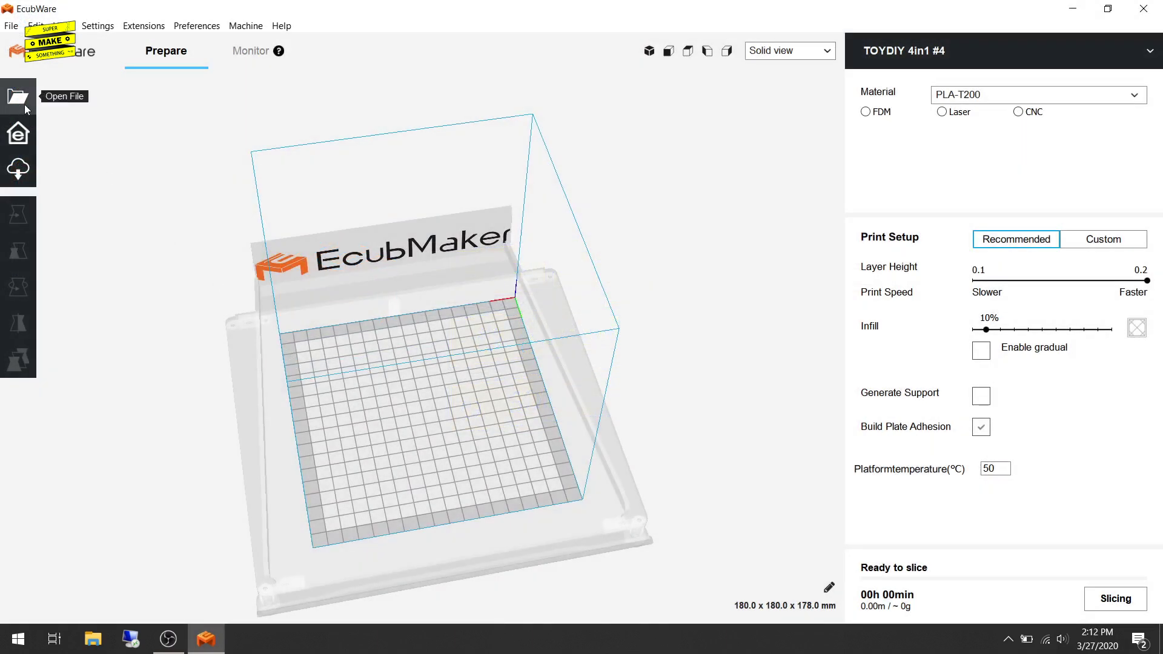
# - Import Dumpster.bmp as a relief and save the sliced CNC toolpath as T44_Dumpster.gcode
pyautogui.click(18, 97)
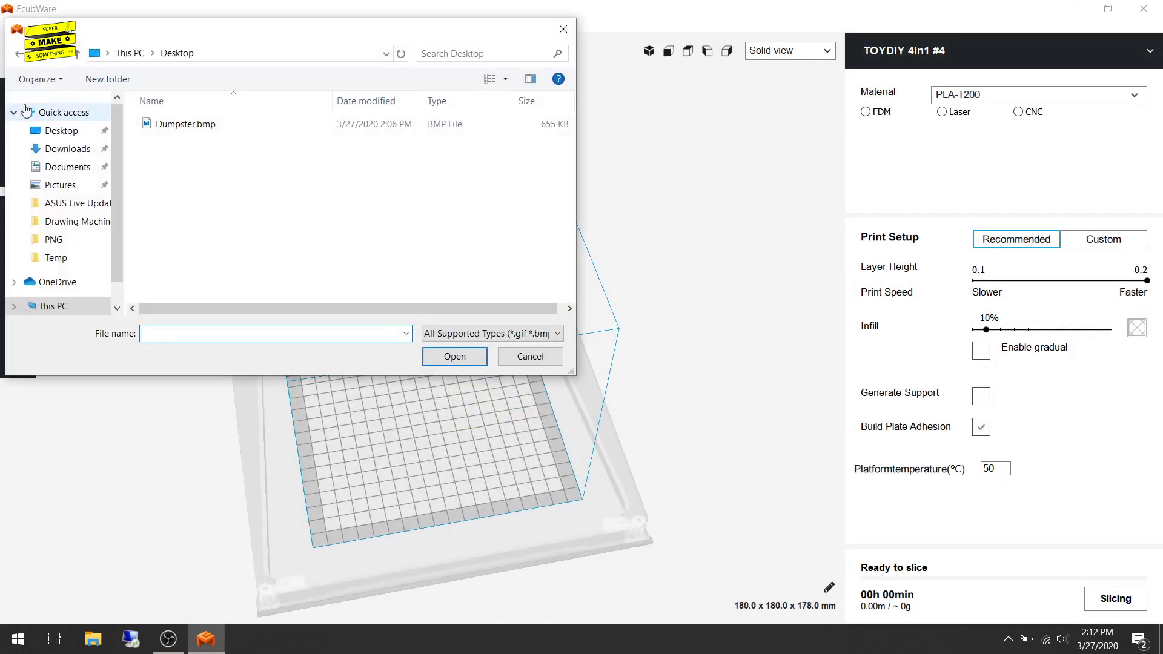
pyautogui.doubleClick(169, 127)
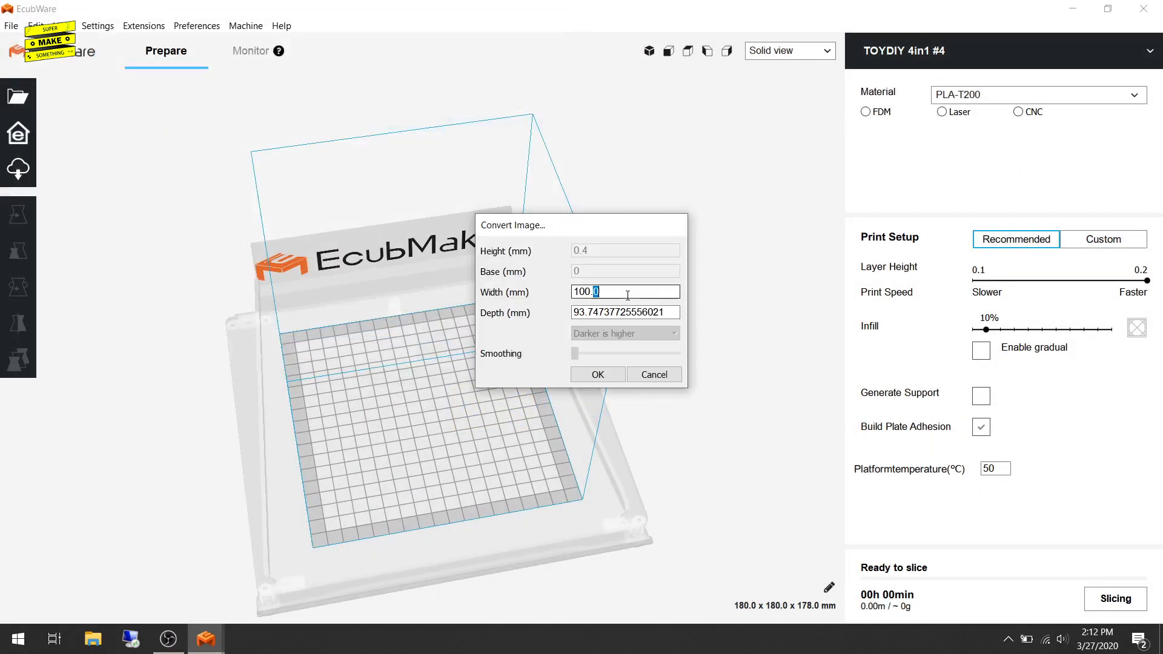
pyautogui.click(614, 377)
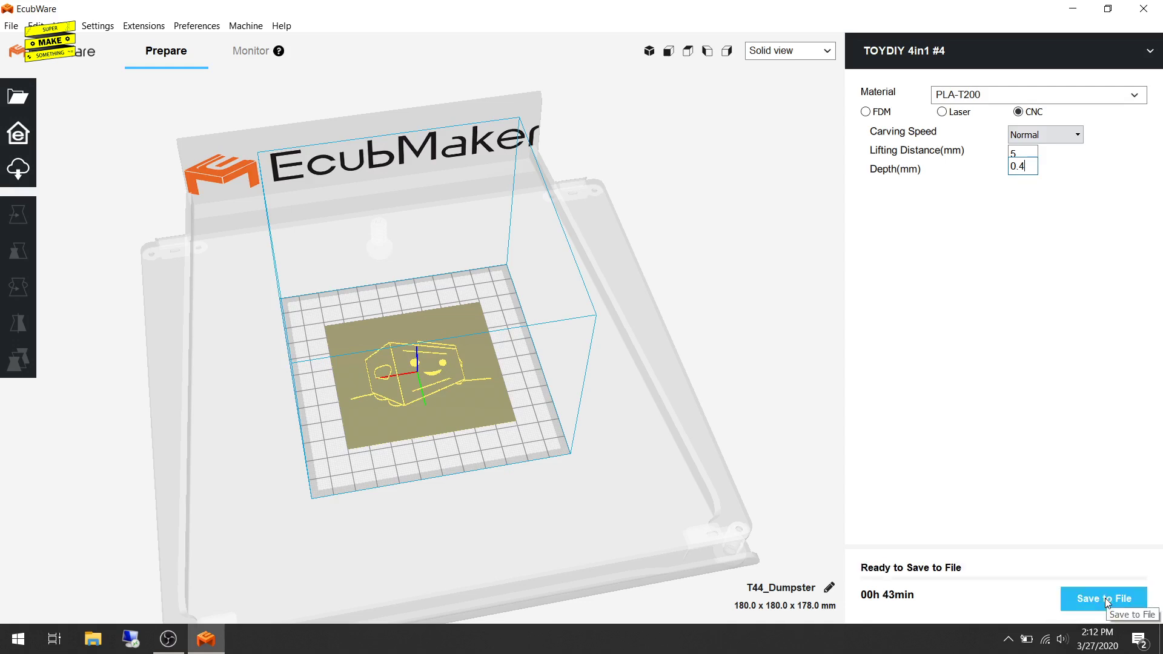
pyautogui.click(1108, 600)
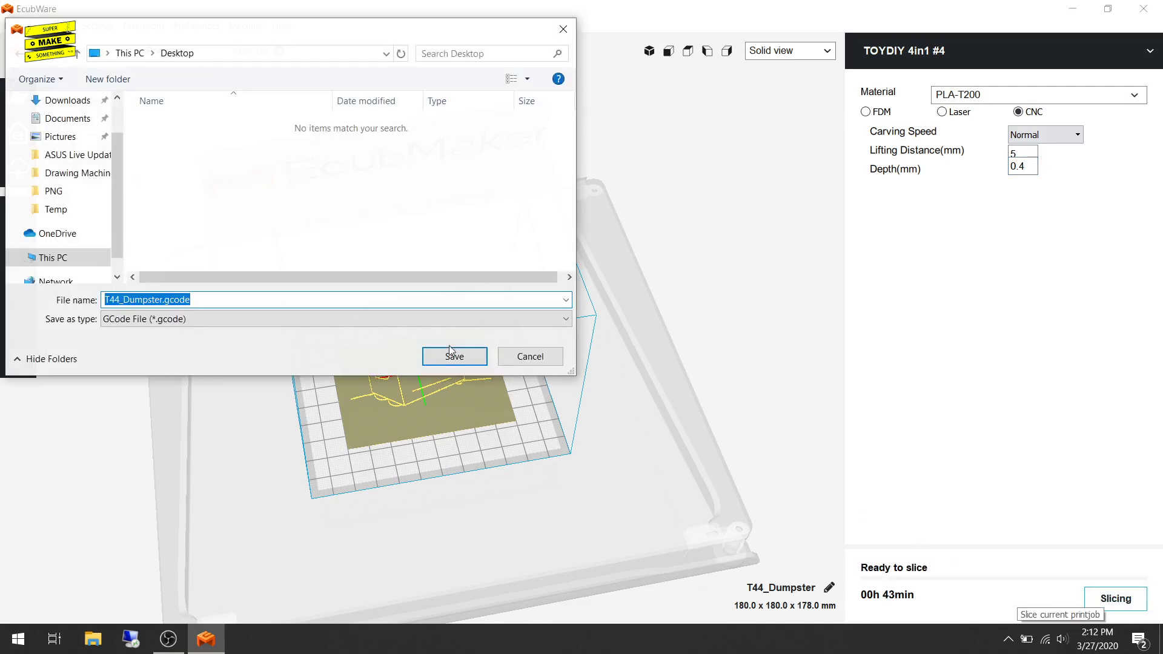